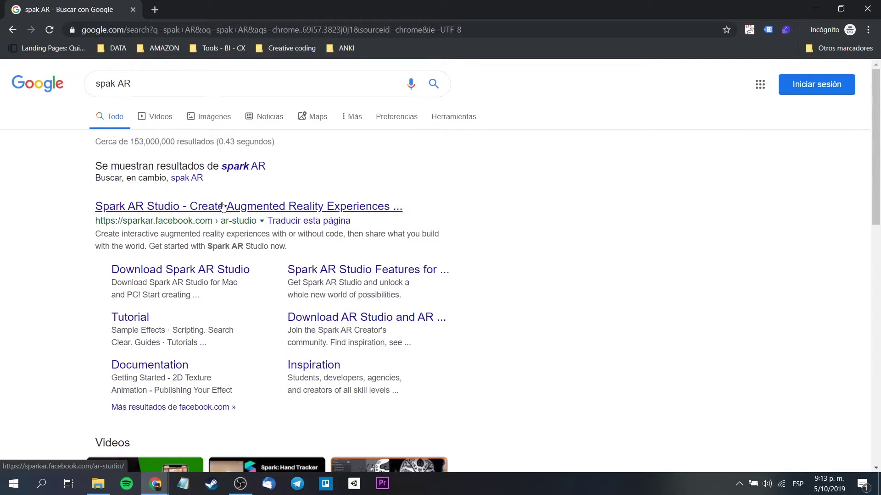
- Download the SparkARStudio_v72.msi installer from the Spark AR Studio website's download page
left_click(223, 206)
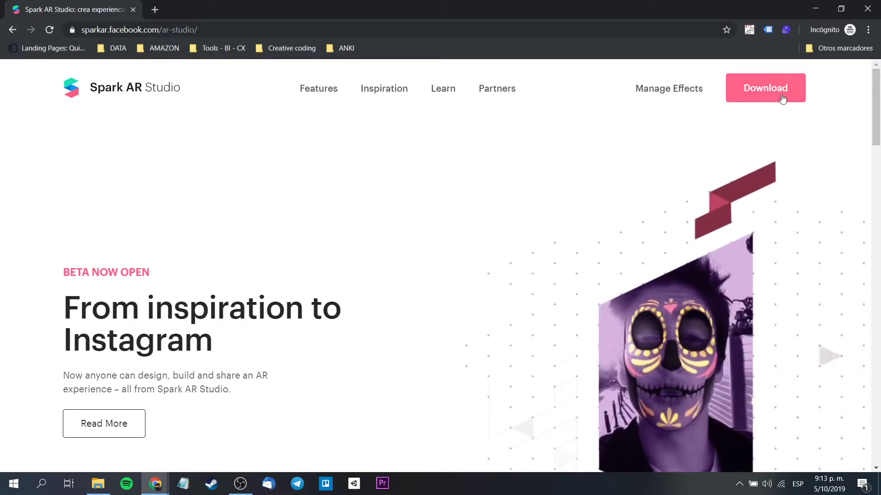
left_click(780, 94)
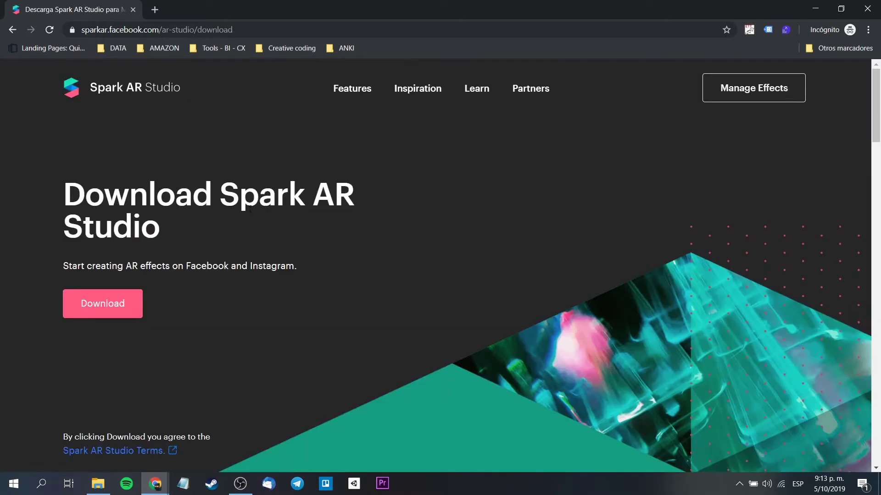
scroll(302, 211, "down", 5)
scroll(334, 209, "down", 5)
scroll(340, 210, "down", 5)
scroll(339, 208, "down", 5)
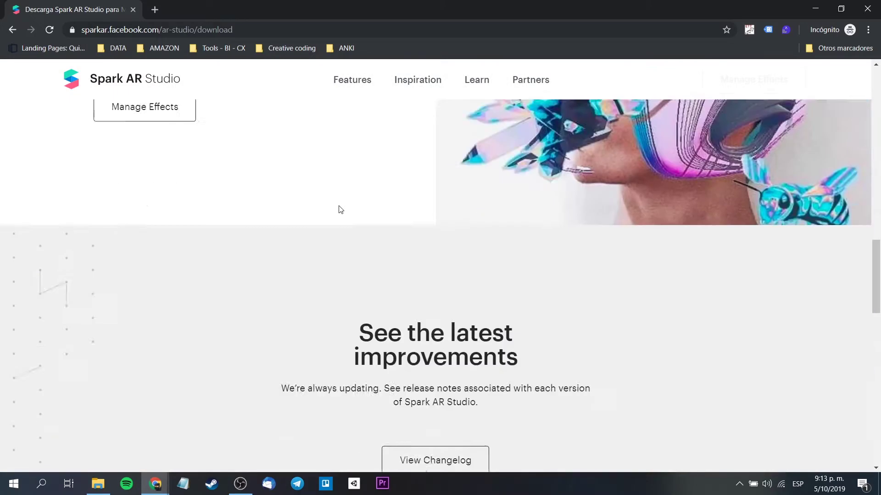
scroll(338, 208, "up", 3)
scroll(338, 207, "up", 10)
scroll(339, 208, "up", 4)
left_click(101, 307)
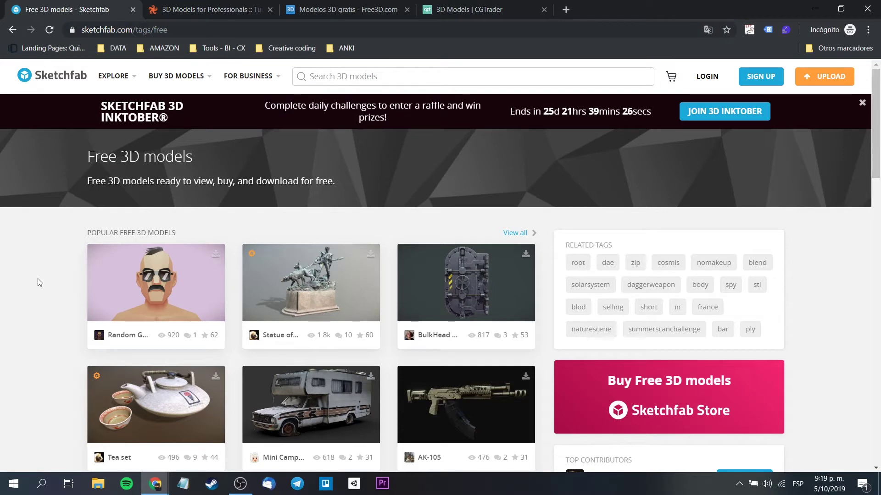
- Scroll through Sketchfab's Free 3D models page
scroll(29, 281, "down", 1)
scroll(44, 273, "down", 1)
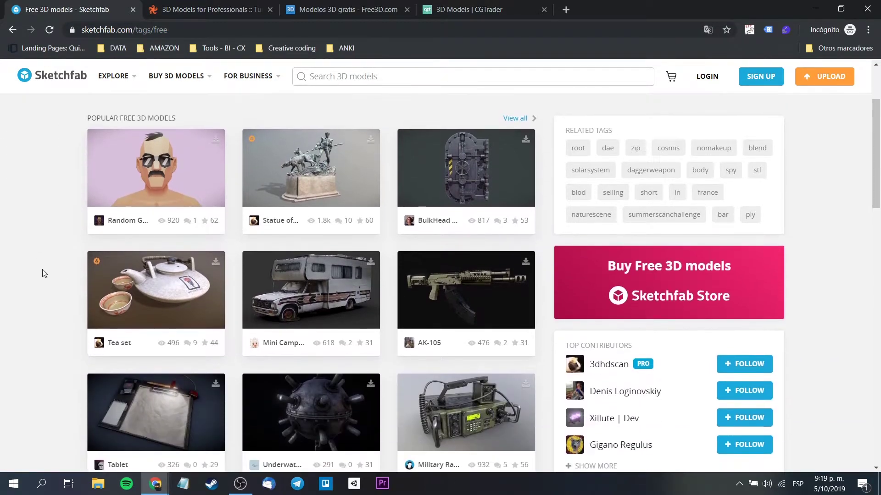
scroll(44, 274, "down", 1)
scroll(44, 274, "down", 1)
scroll(57, 263, "down", 1)
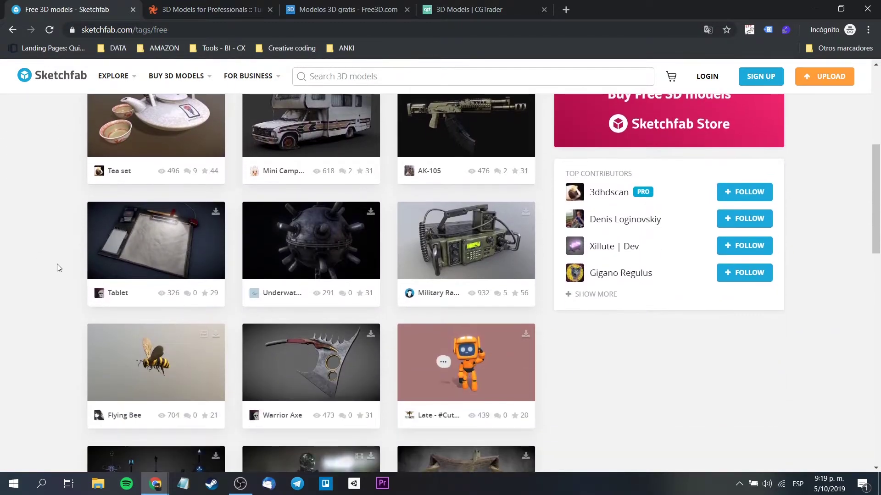
scroll(57, 263, "down", 1)
scroll(58, 268, "down", 2)
scroll(58, 268, "down", 1)
scroll(59, 266, "down", 2)
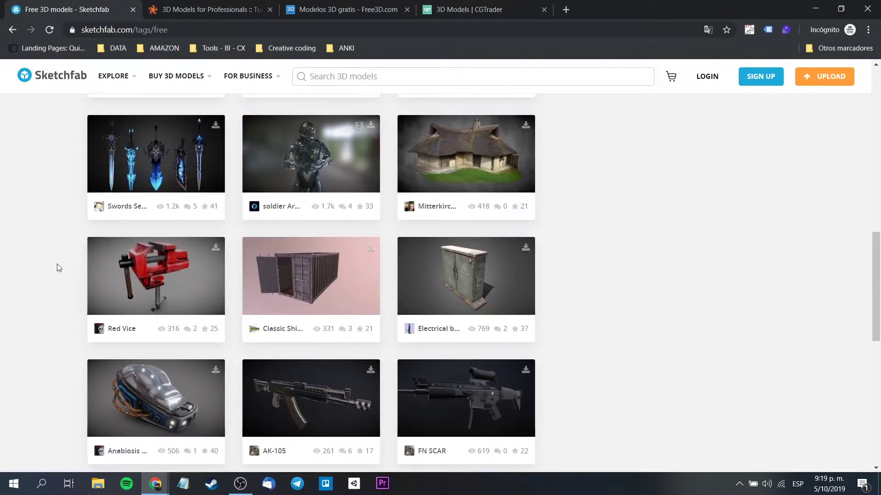
scroll(59, 266, "down", 2)
scroll(59, 265, "up", 4)
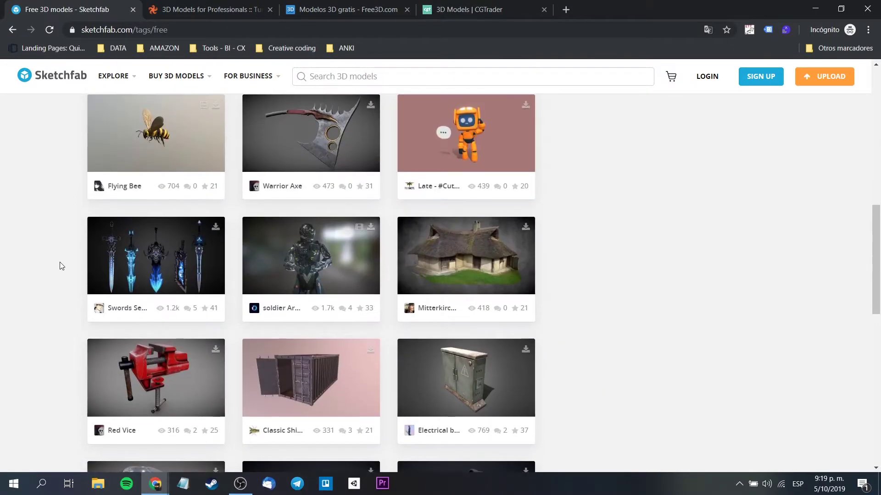
scroll(59, 264, "up", 4)
scroll(60, 262, "up", 4)
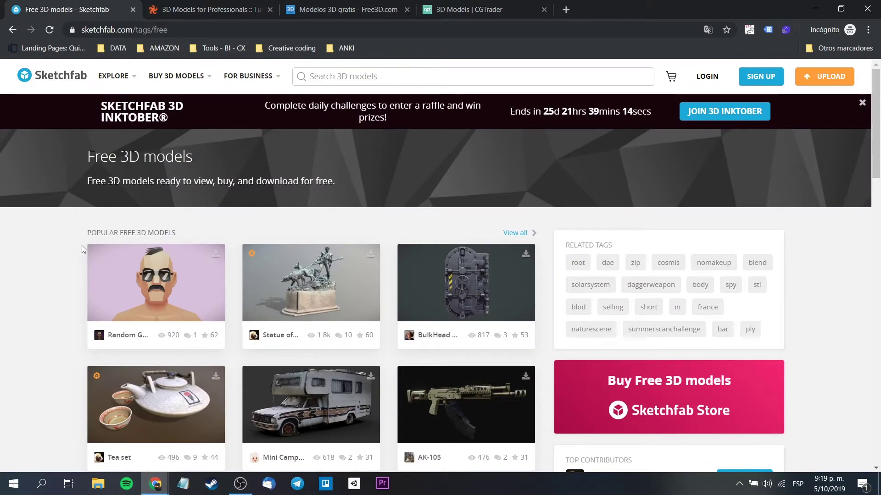
scroll(82, 246, "down", 1)
- Browse TurboSquid's Free 3D Models listing
key("ctrl+Tab")
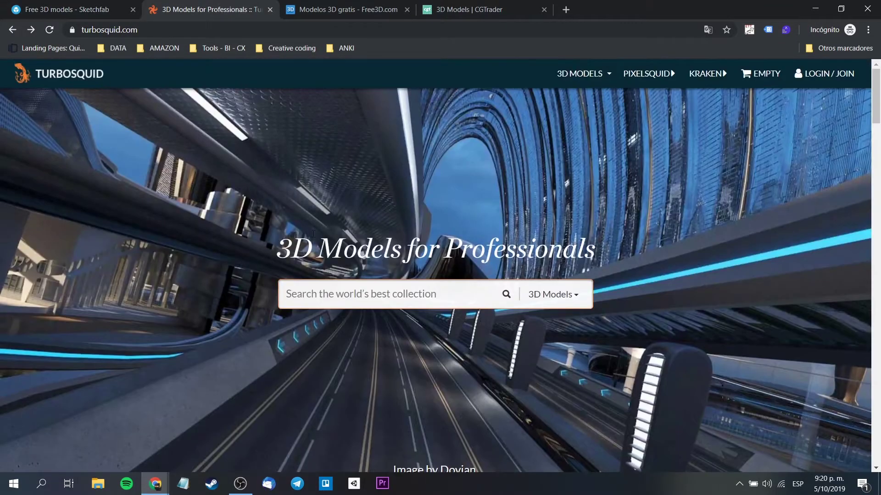
mouse_move(584, 73)
left_click(575, 134)
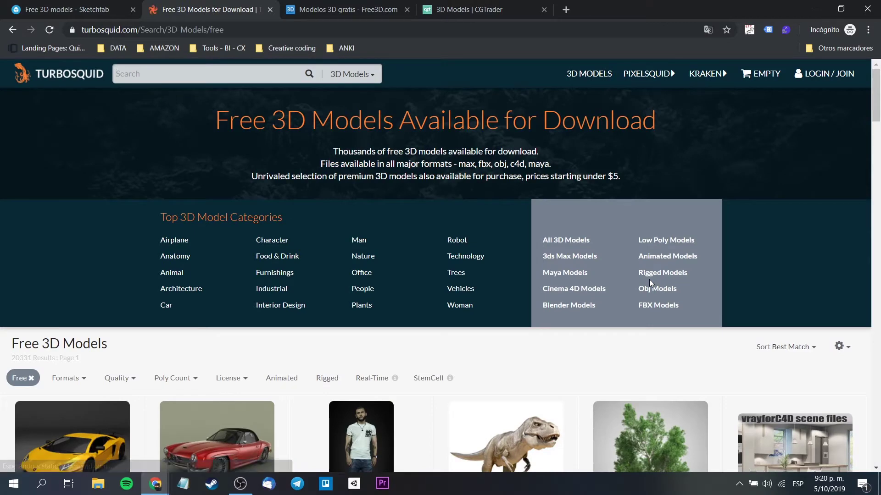
scroll(294, 281, "down", 3)
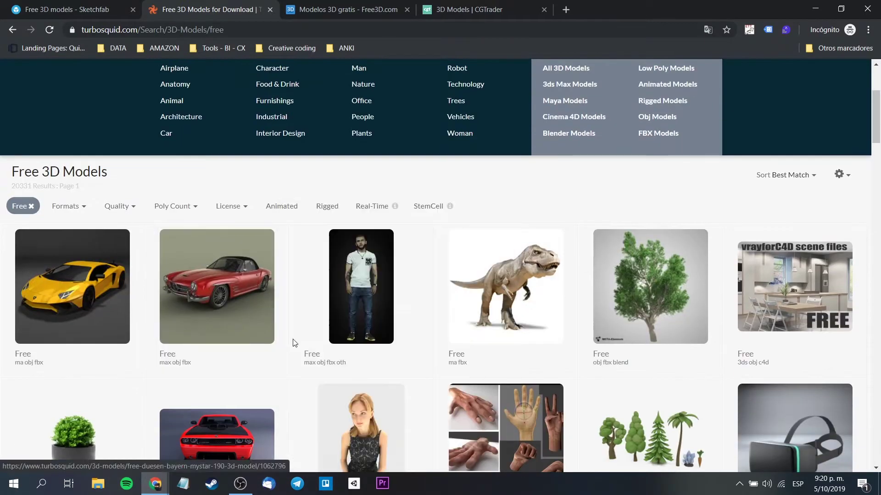
scroll(427, 161, "down", 3)
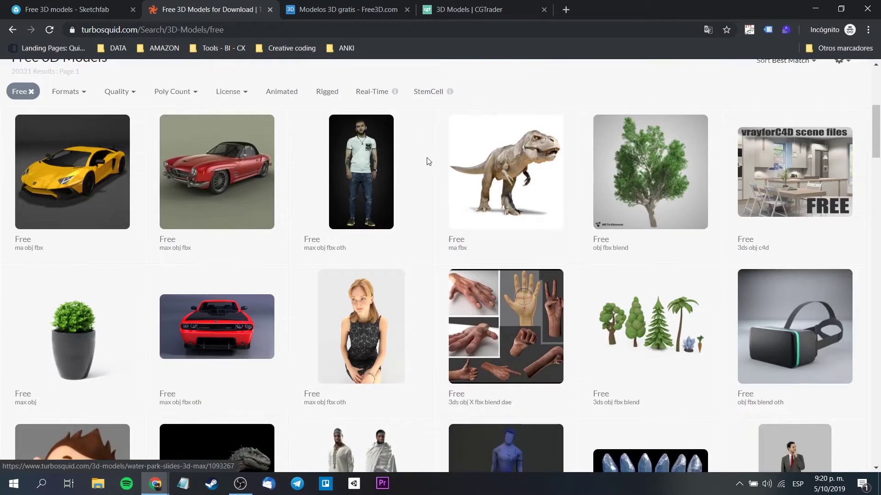
scroll(429, 161, "down", 3)
scroll(429, 162, "down", 5)
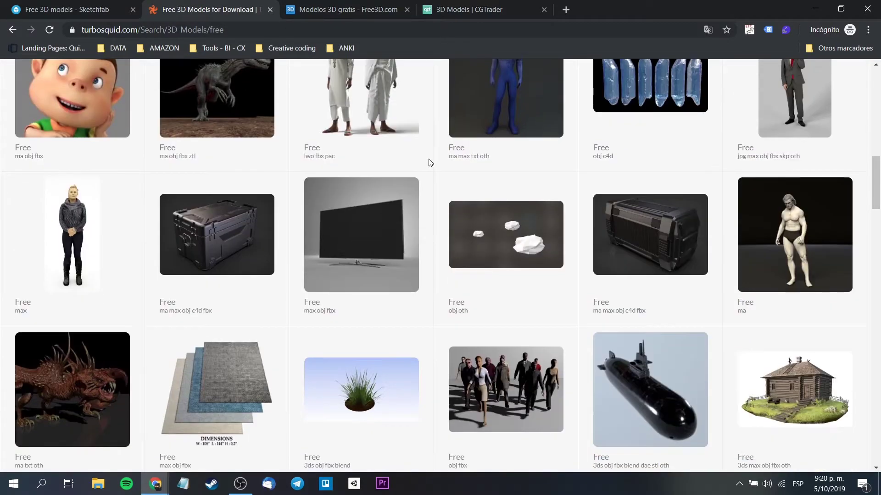
- Browse Free3D's free FBX models (Modelos FBX)
left_click(366, 6)
scroll(159, 288, "down", 2)
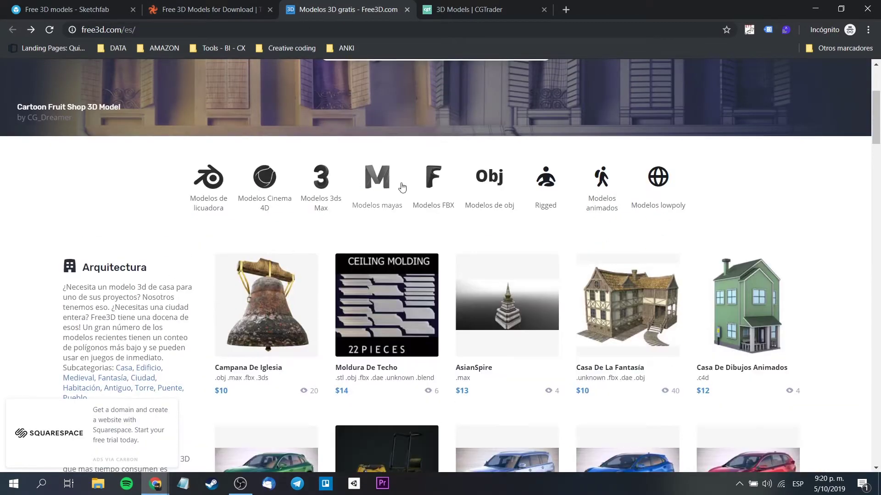
left_click(434, 209)
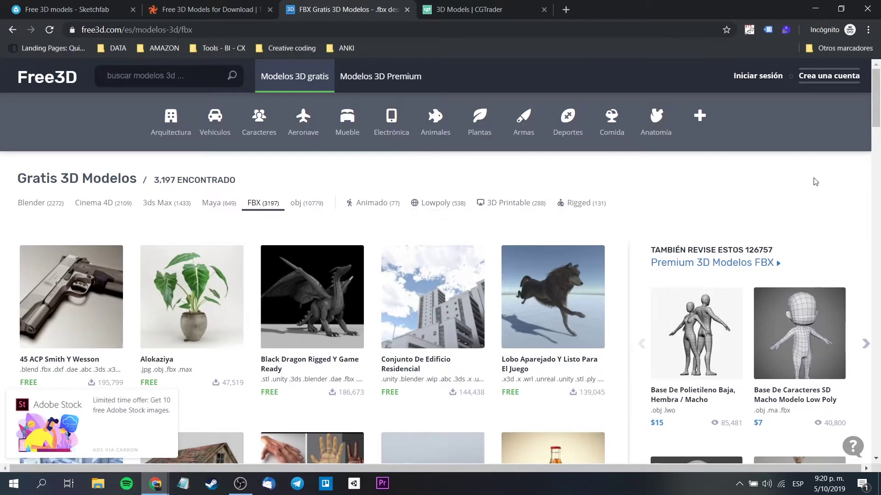
scroll(679, 191, "down", 1)
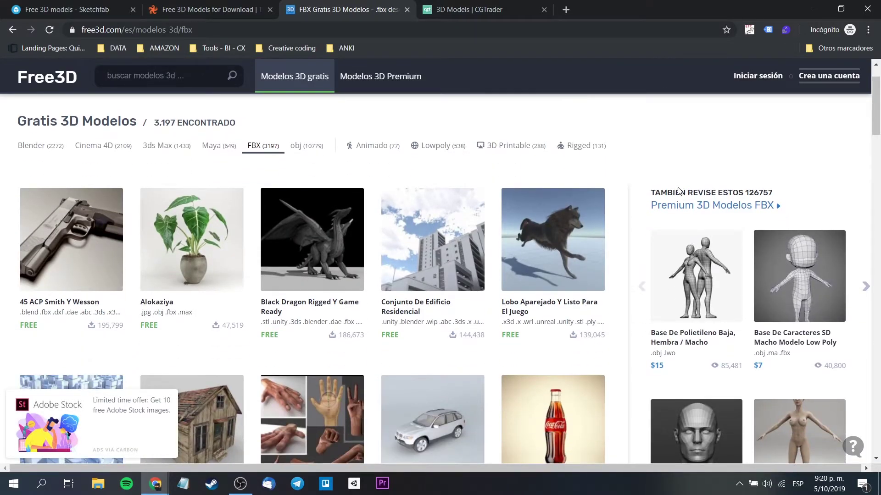
scroll(55, 271, "down", 1)
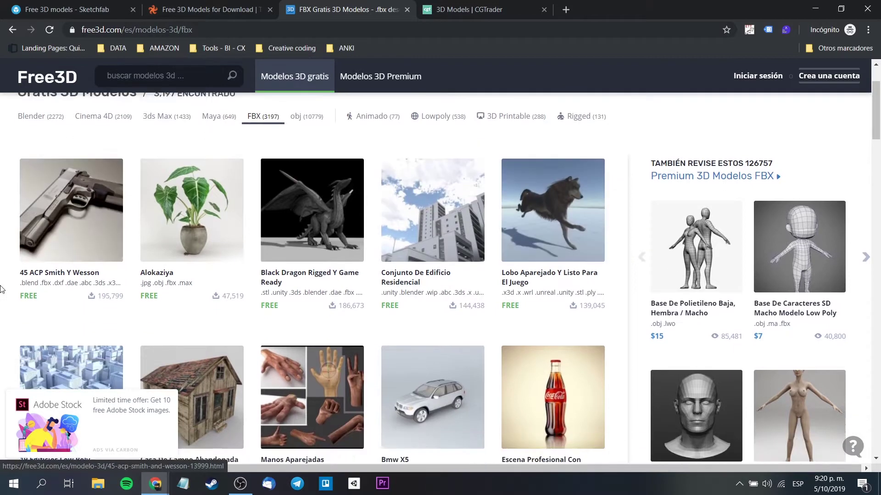
- Filter CGTrader to free models and scroll through the results
left_click(464, 7)
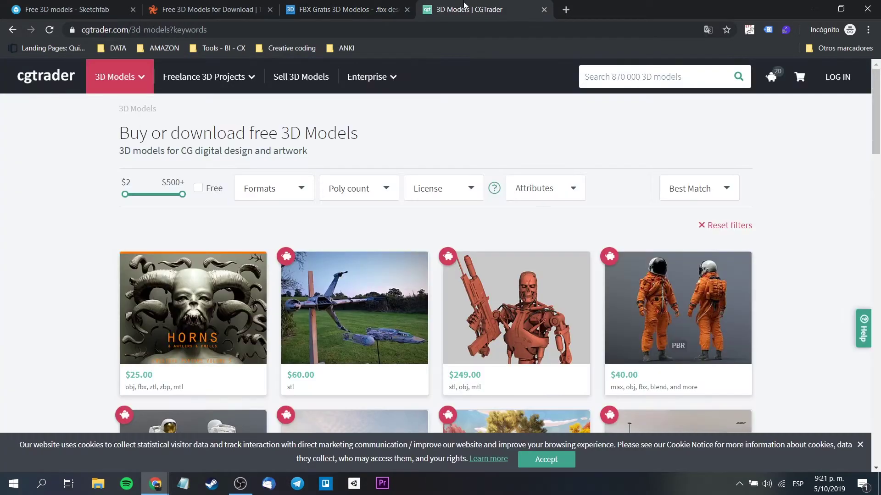
left_click(198, 188)
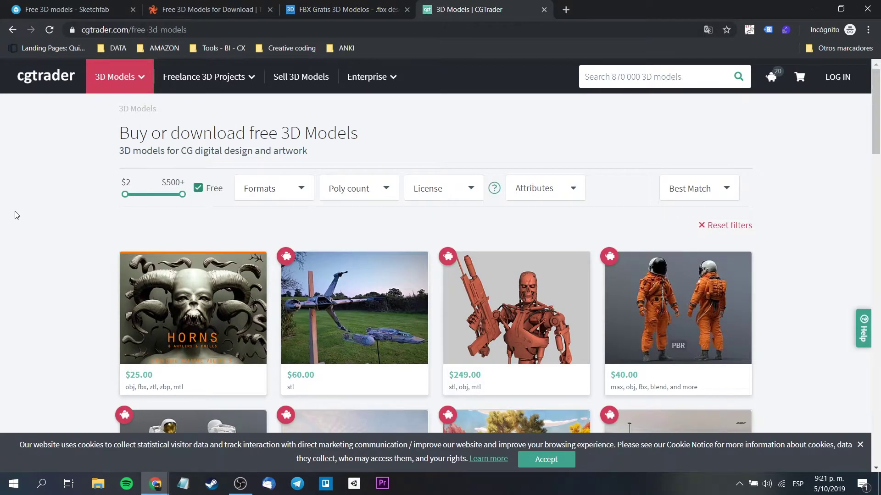
scroll(69, 236, "down", 3)
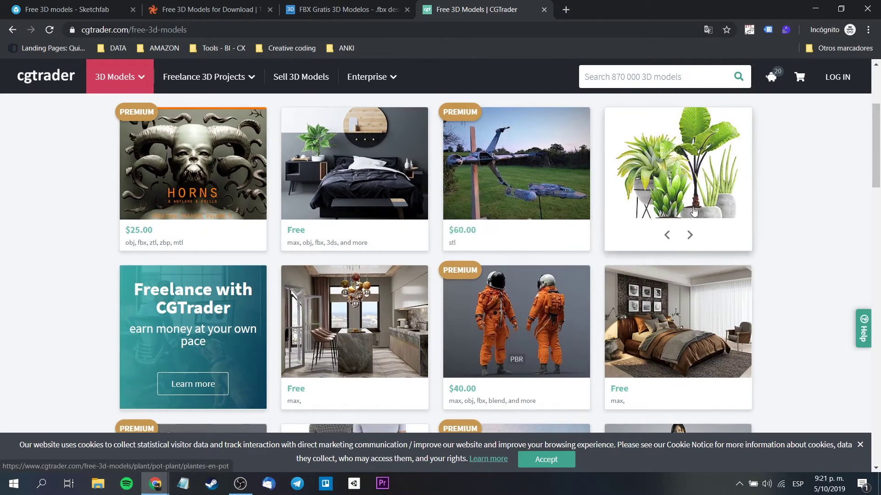
scroll(805, 235, "down", 5)
scroll(806, 235, "down", 3)
scroll(807, 235, "down", 4)
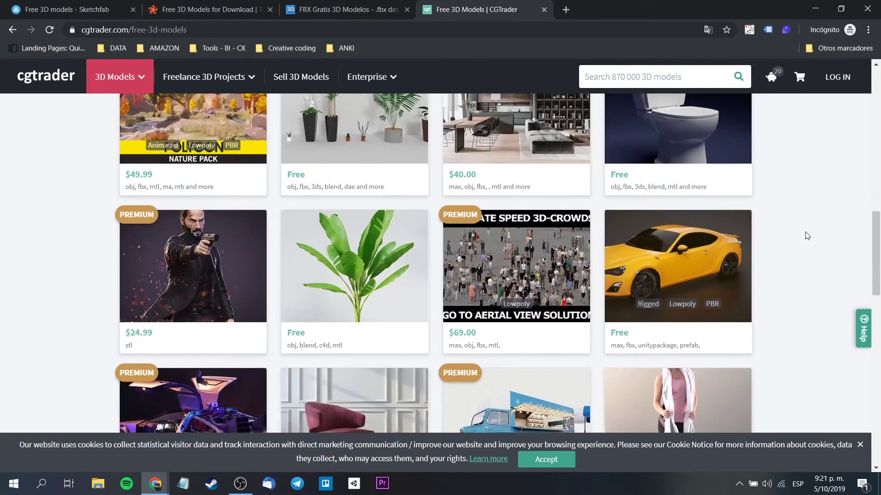
scroll(807, 236, "down", 2)
scroll(807, 235, "down", 3)
scroll(807, 236, "down", 4)
scroll(807, 236, "down", 3)
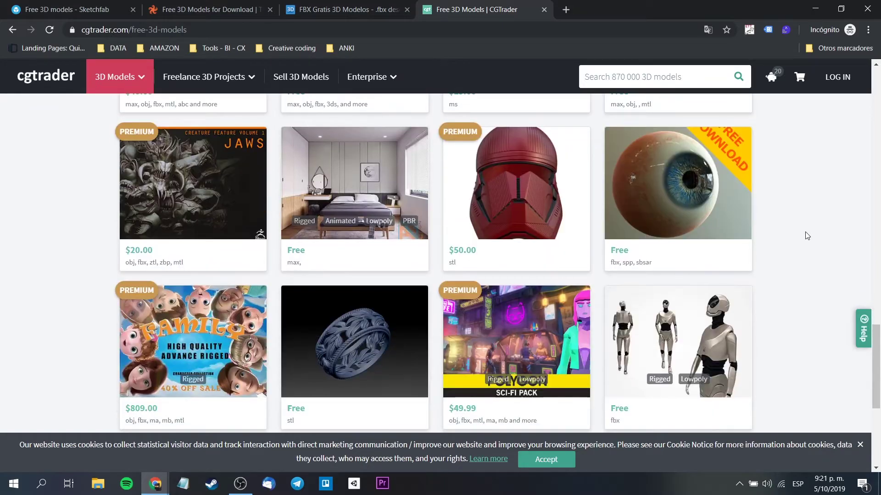
scroll(806, 235, "down", 4)
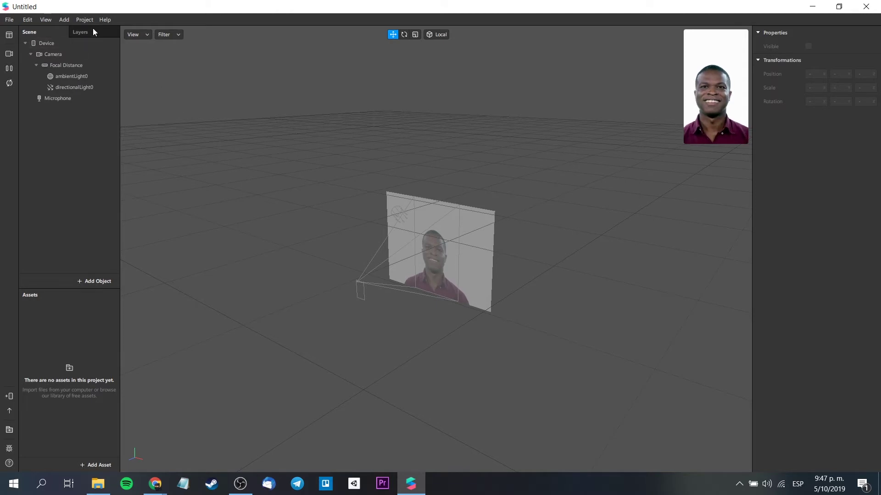
- Choose Help > Download Face Assets to open the Face Reference Assets documentation
left_click(102, 21)
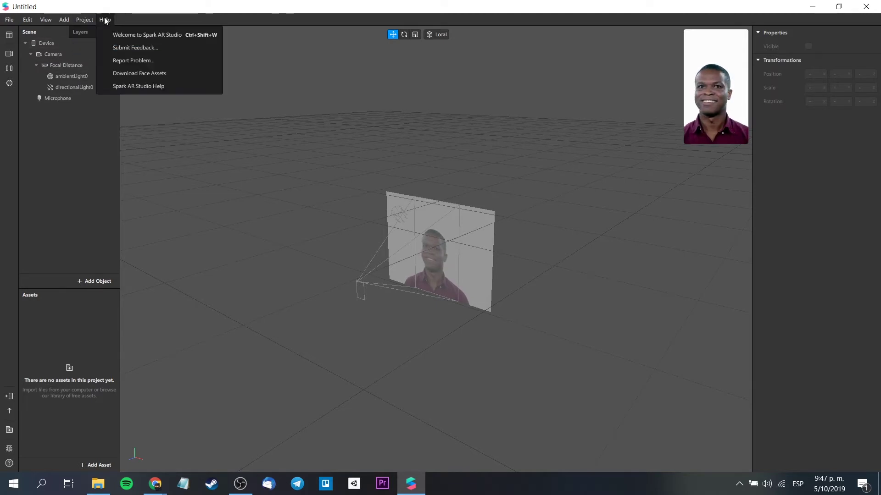
left_click(129, 75)
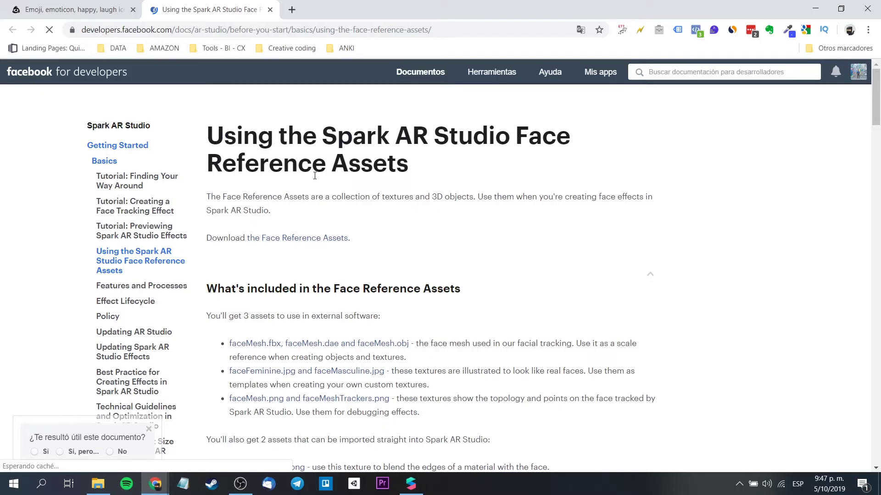
- Read through the Face Reference Assets page on the face mesh and textures
scroll(315, 176, "down", 3)
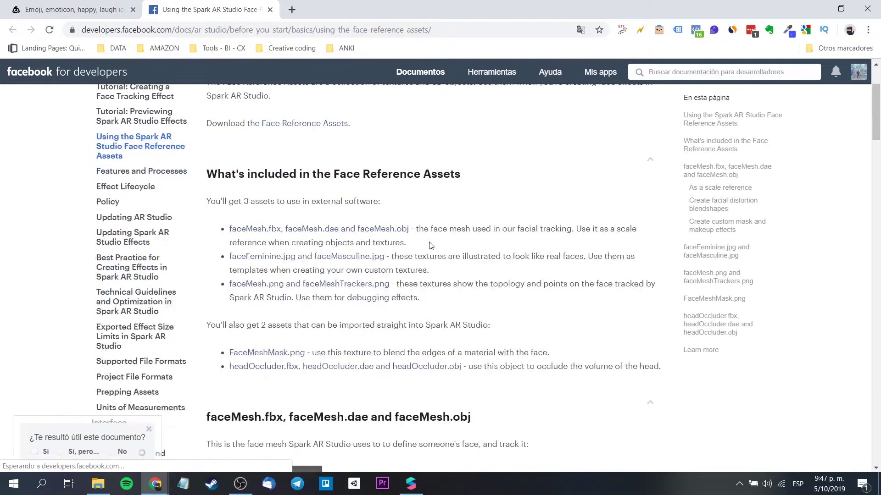
scroll(399, 167, "down", 1)
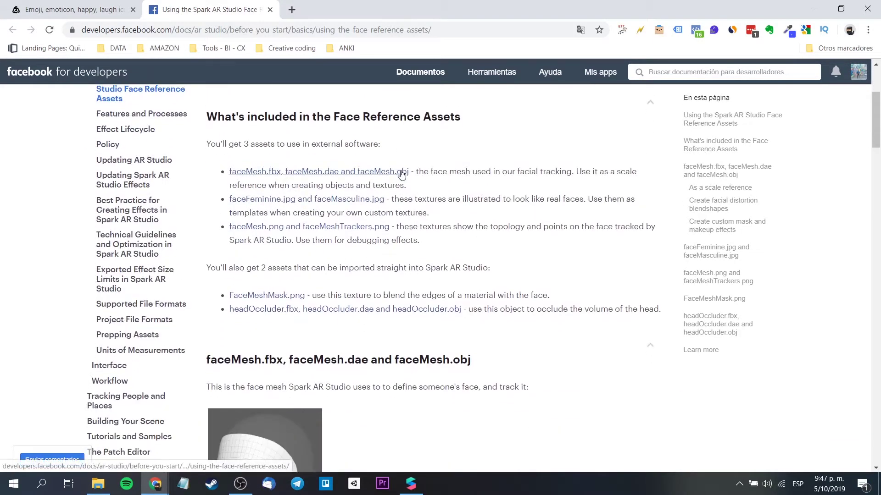
scroll(403, 174, "down", 1)
scroll(403, 177, "down", 1)
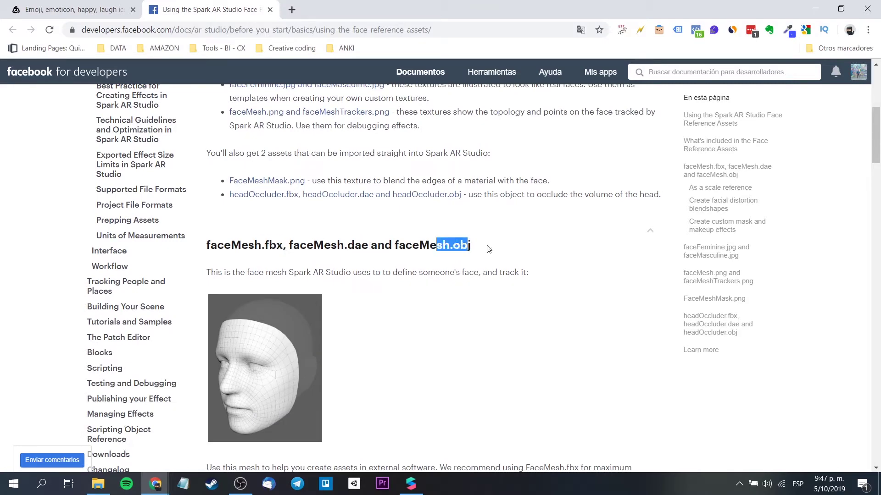
scroll(510, 250, "down", 3)
scroll(338, 273, "down", 3)
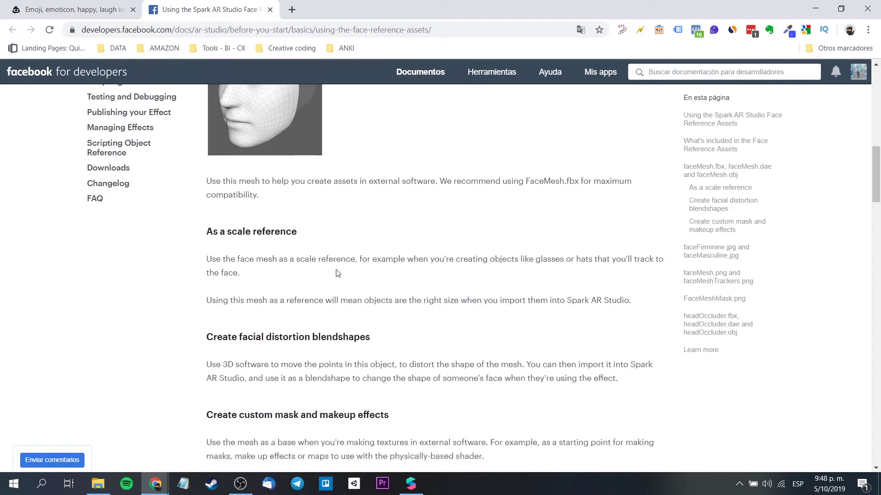
scroll(327, 238, "down", 1)
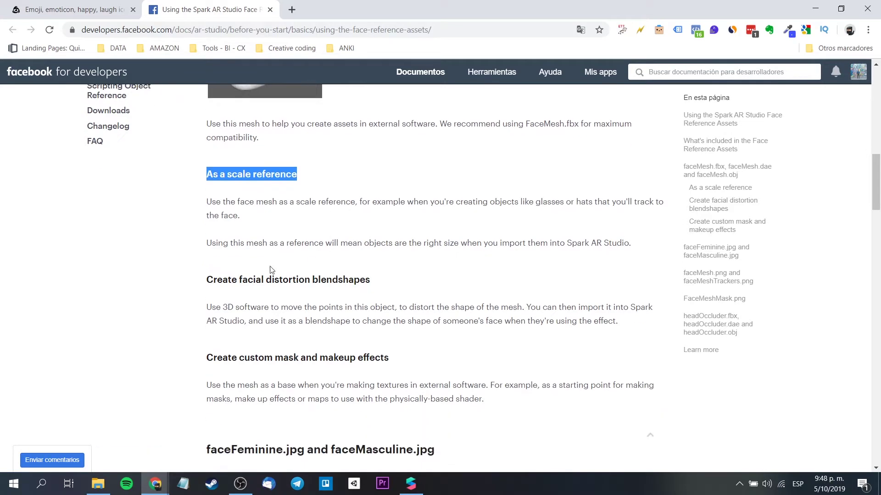
left_click_drag(217, 279, 396, 286)
scroll(435, 320, "down", 4)
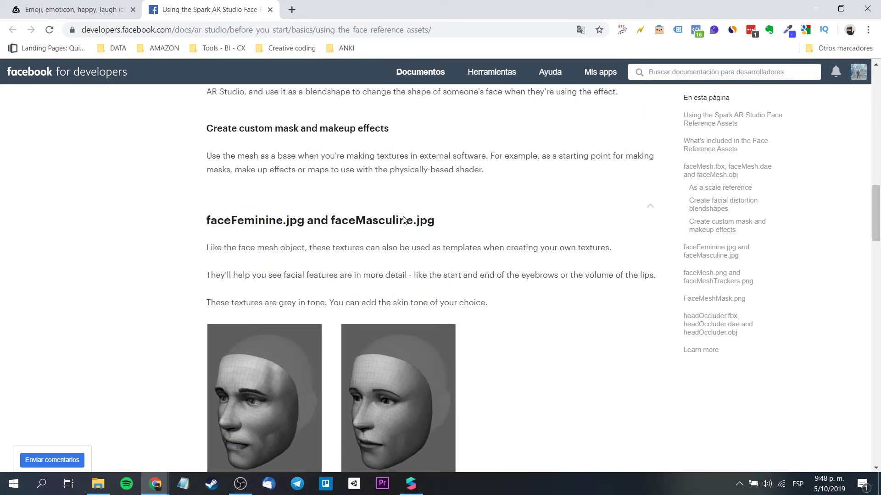
left_click_drag(398, 131, 283, 125)
scroll(320, 168, "down", 1)
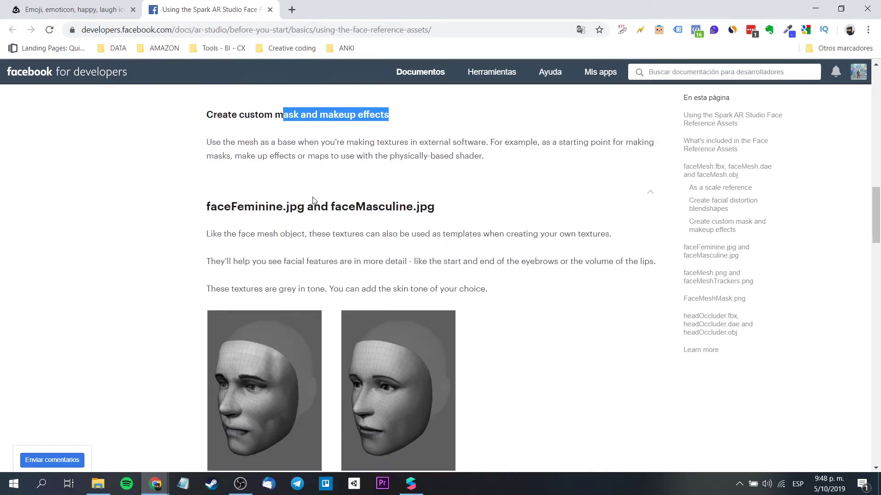
left_click_drag(439, 165, 377, 164)
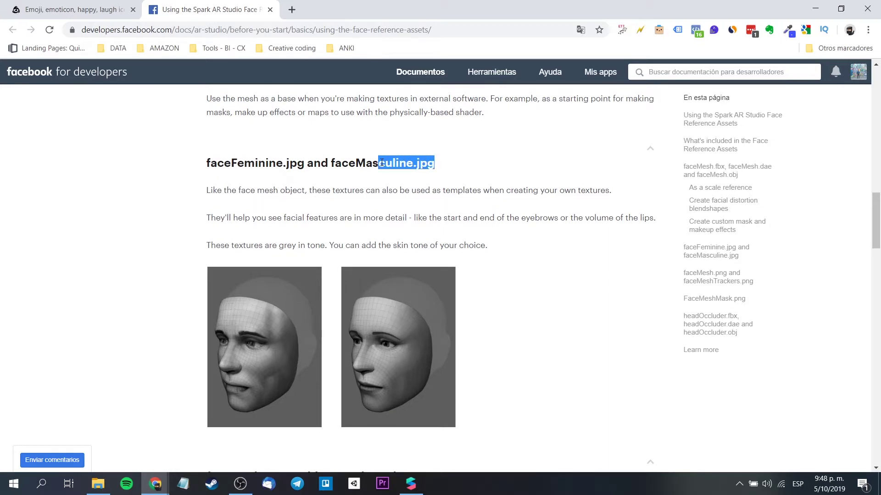
scroll(403, 192, "down", 2)
scroll(404, 193, "down", 1)
scroll(403, 196, "down", 1)
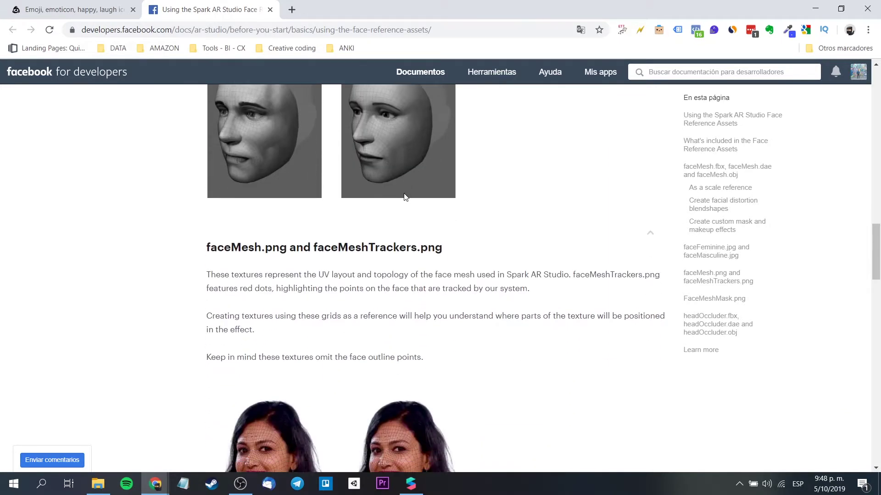
scroll(409, 249, "down", 2)
scroll(436, 255, "down", 2)
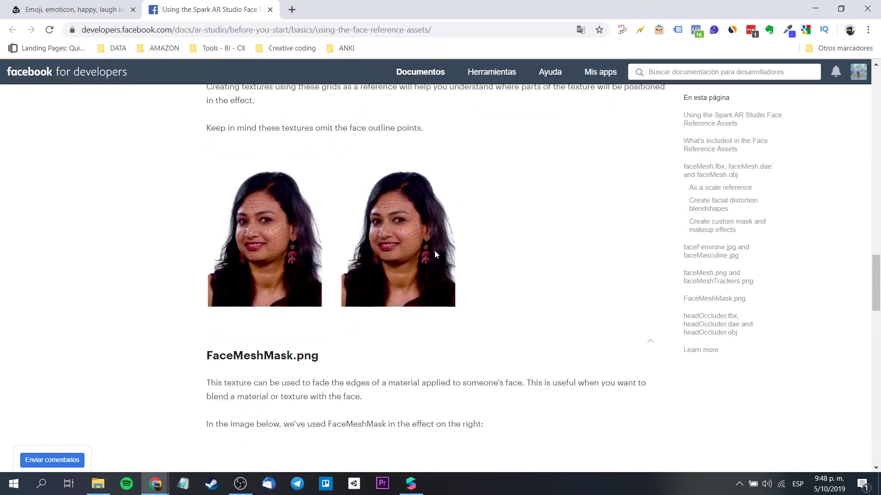
- Scroll back up and download the Face Reference Assets zip
scroll(498, 265, "up", 4)
scroll(498, 265, "up", 4)
scroll(497, 265, "up", 4)
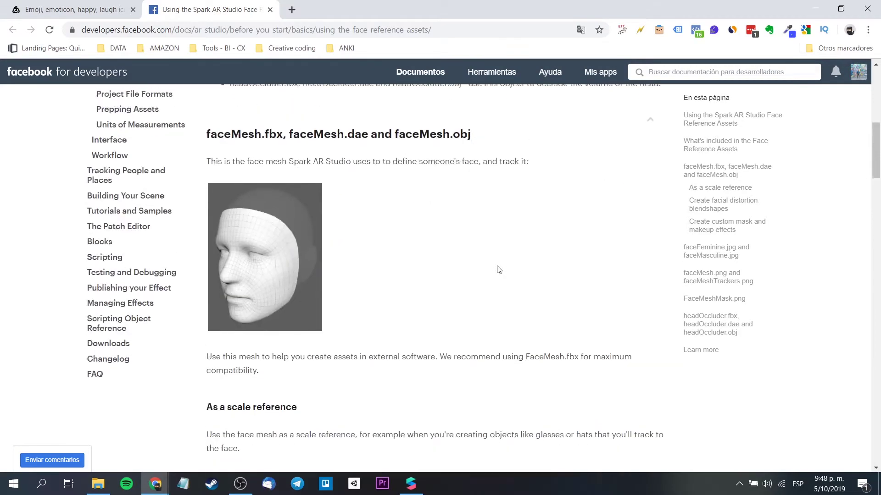
scroll(498, 266, "up", 4)
scroll(498, 270, "up", 2)
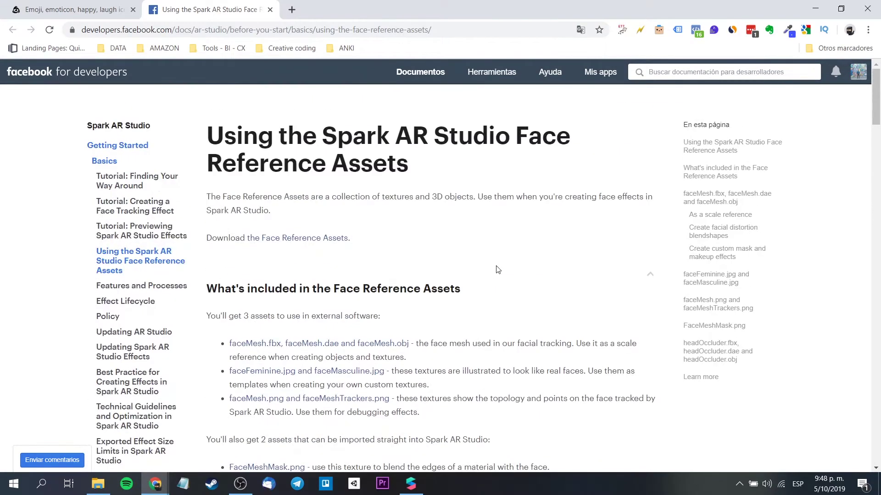
left_click(294, 242)
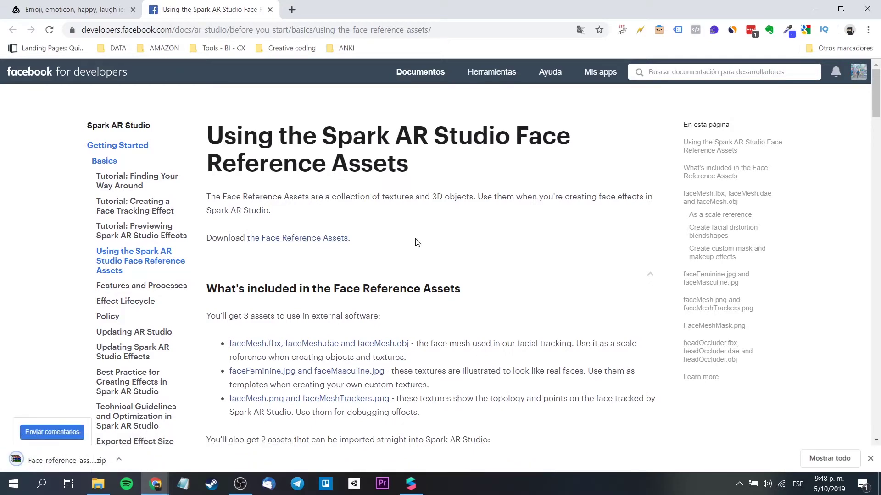
left_click(98, 483)
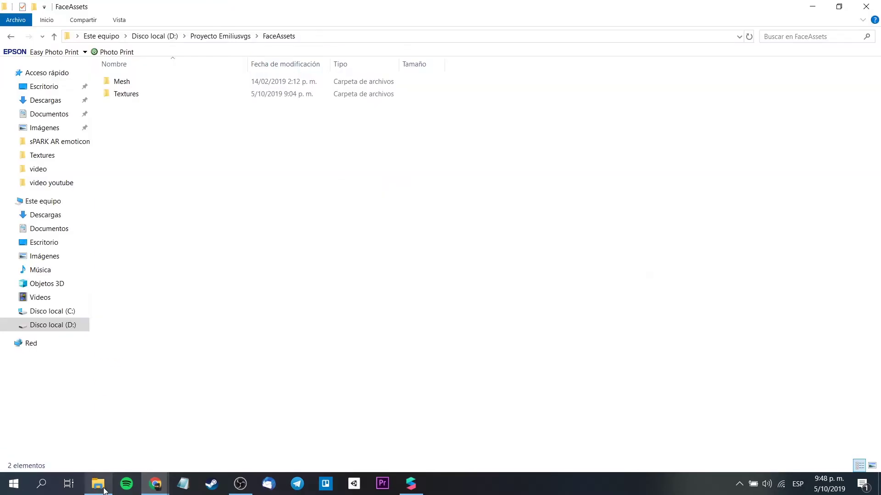
- Delete lips red.png from FaceAssets > Textures, leaving six face texture files
double_click(144, 82)
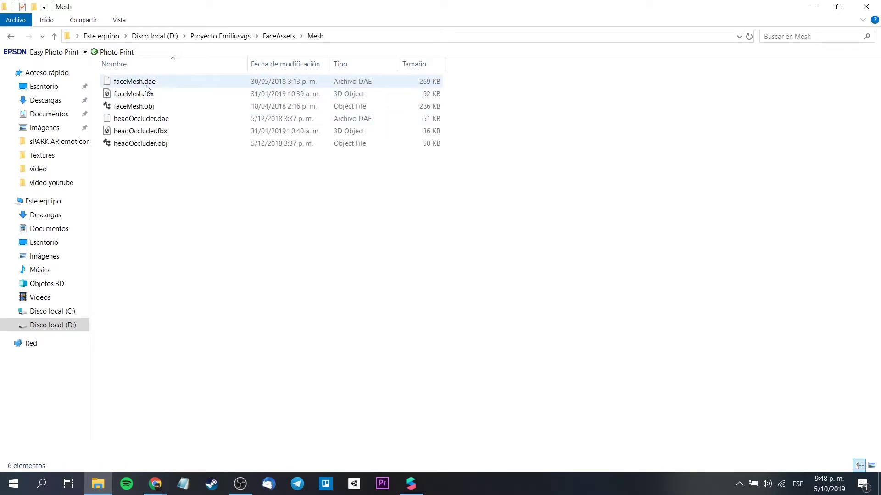
left_click(279, 35)
double_click(156, 90)
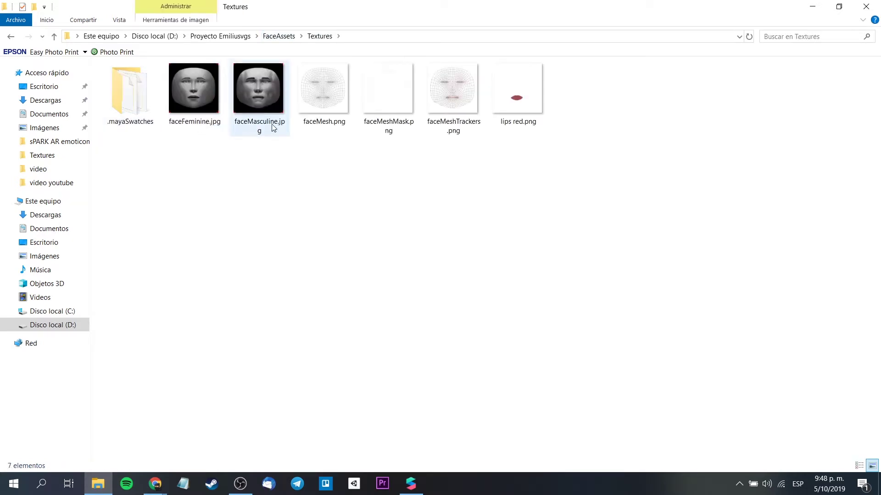
left_click(521, 98)
key("Delete")
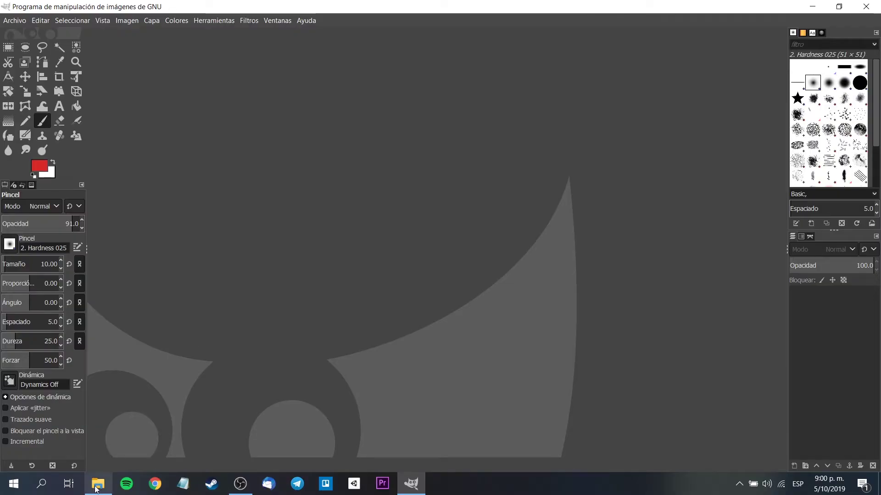
- Open faceFeminine.jpg in GIMP by dragging it from Explorer, and view it at 100% zoom
left_click(98, 484)
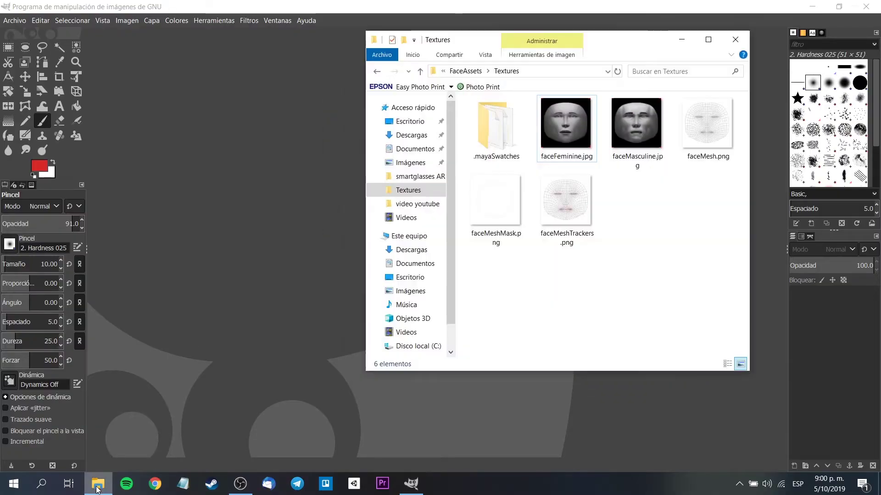
left_click(568, 149)
left_click_drag(569, 149, 254, 309)
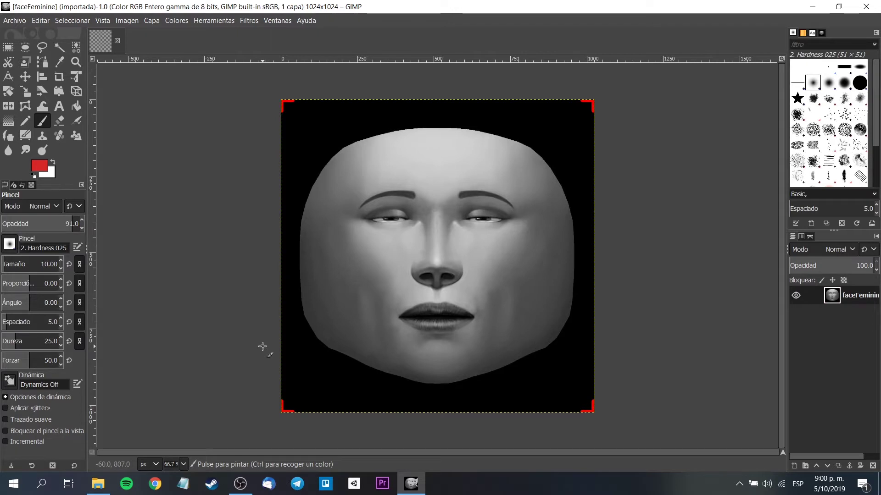
left_click(183, 465)
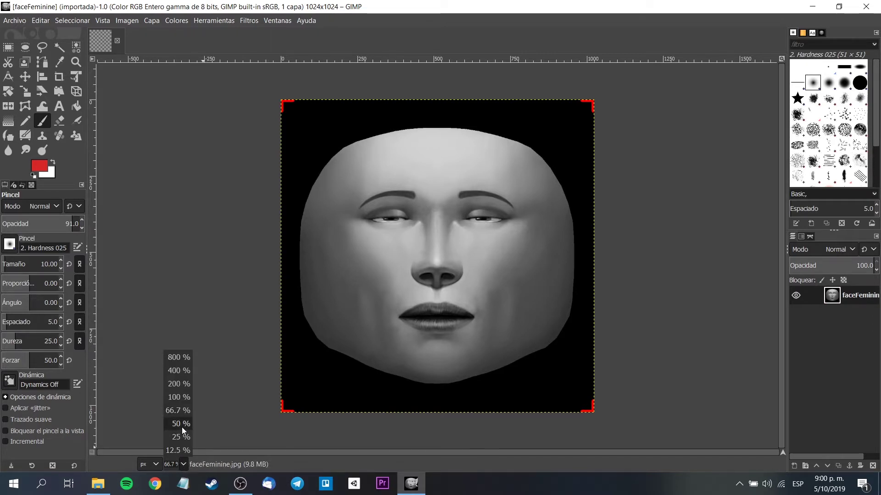
left_click(188, 398)
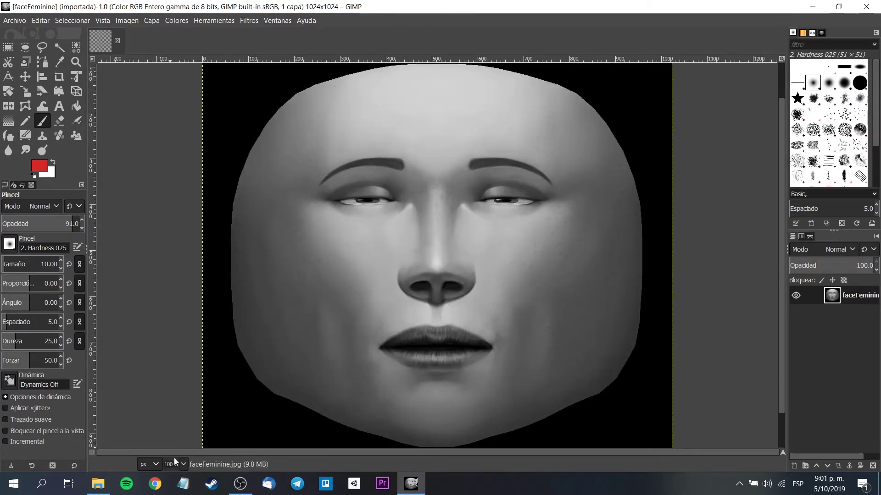
right_click(852, 297)
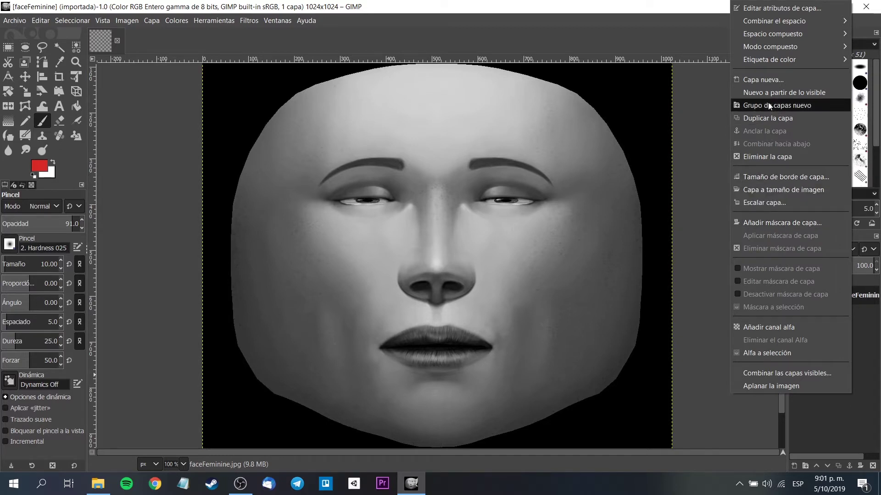
- Add a transparent layer 'Capa', set brush size 20 and foreground colour dark red 831919
left_click(765, 80)
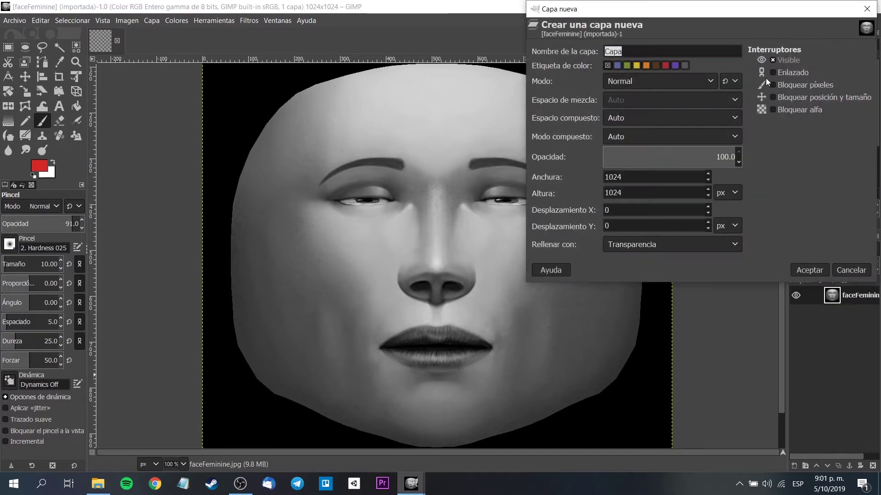
left_click(800, 271)
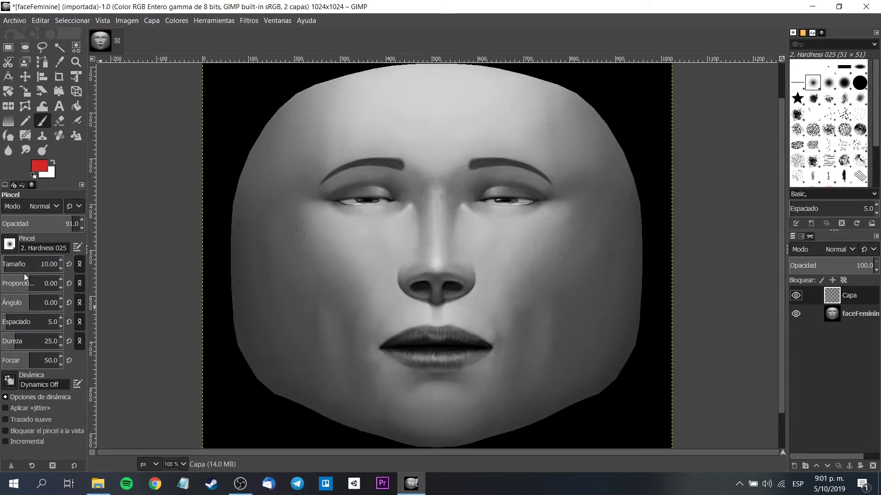
left_click(6, 264)
left_click(39, 166)
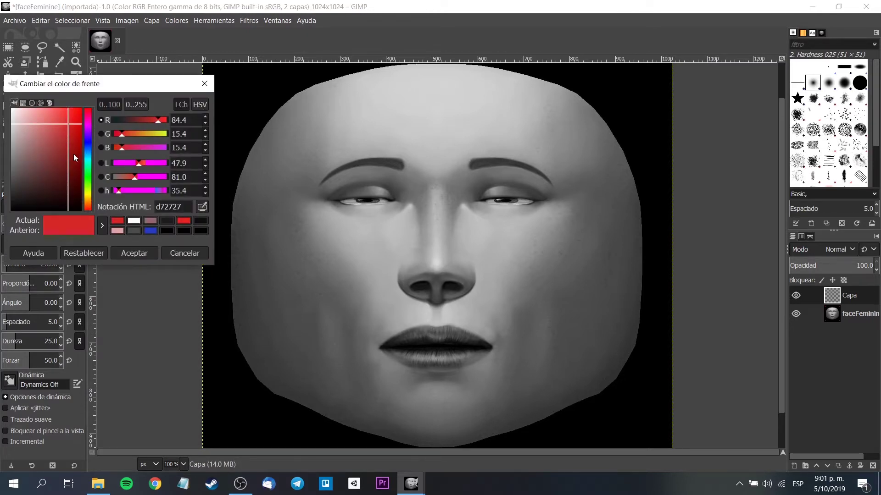
left_click_drag(72, 125, 68, 158)
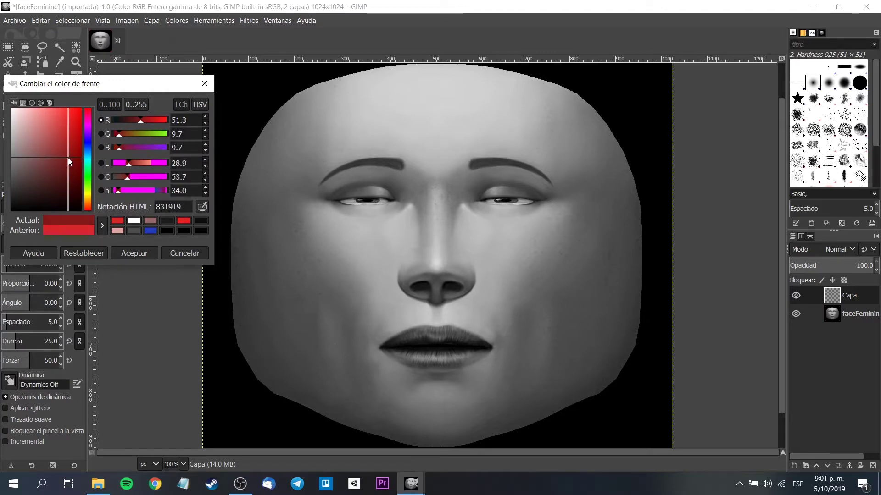
left_click(142, 253)
- At 200% zoom, paint both lips dark red, shrink the brush to 16, and set opacity 77
left_click(183, 464)
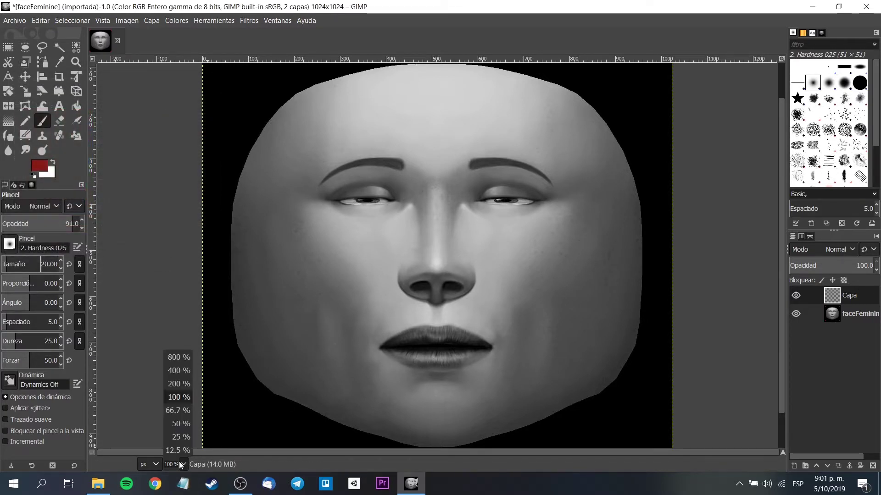
left_click(175, 384)
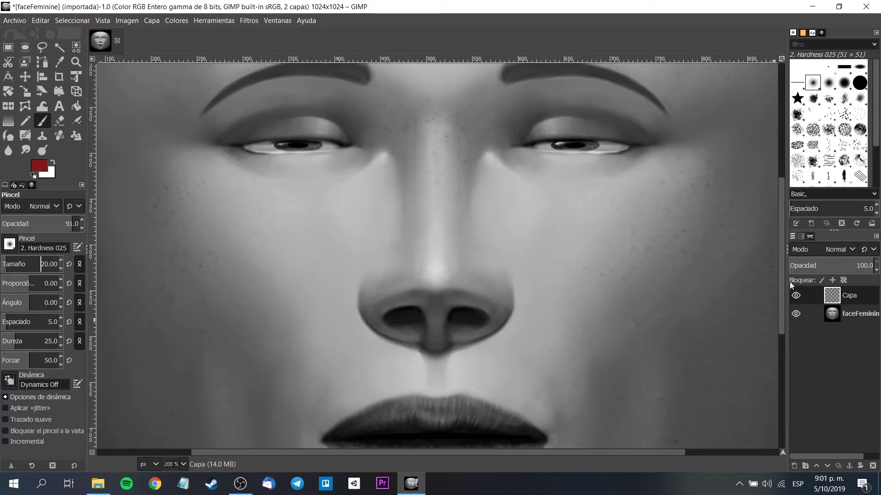
left_click_drag(783, 281, 779, 347)
mouse_move(414, 266)
left_mouse_down()
mouse_move(460, 260)
mouse_move(541, 297)
left_mouse_up()
mouse_move(344, 308)
left_mouse_down()
mouse_move(541, 298)
mouse_move(426, 338)
mouse_move(330, 305)
mouse_move(389, 315)
mouse_move(380, 323)
mouse_move(497, 309)
mouse_move(359, 298)
mouse_move(366, 292)
mouse_move(505, 306)
mouse_move(457, 322)
mouse_move(508, 318)
left_mouse_up()
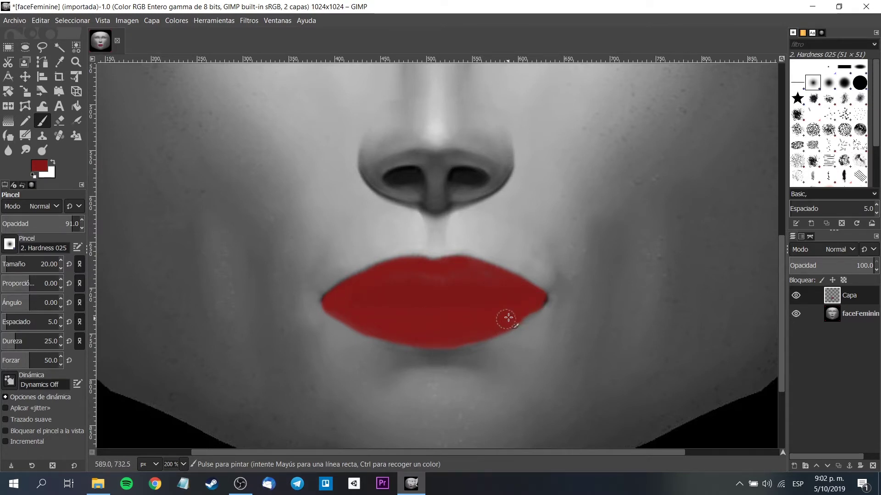
key("bracketleft")
key("bracketleft")
key("bracketleft")
key("bracketleft")
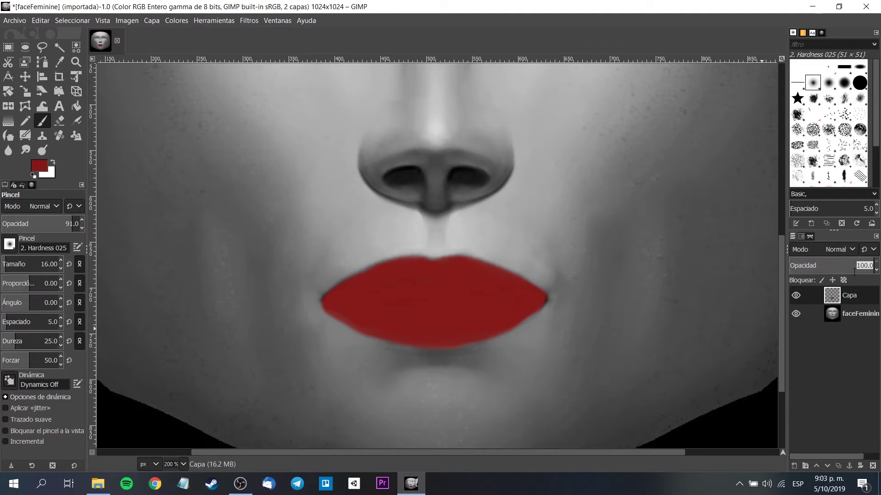
type("60")
type("77")
key("Return")
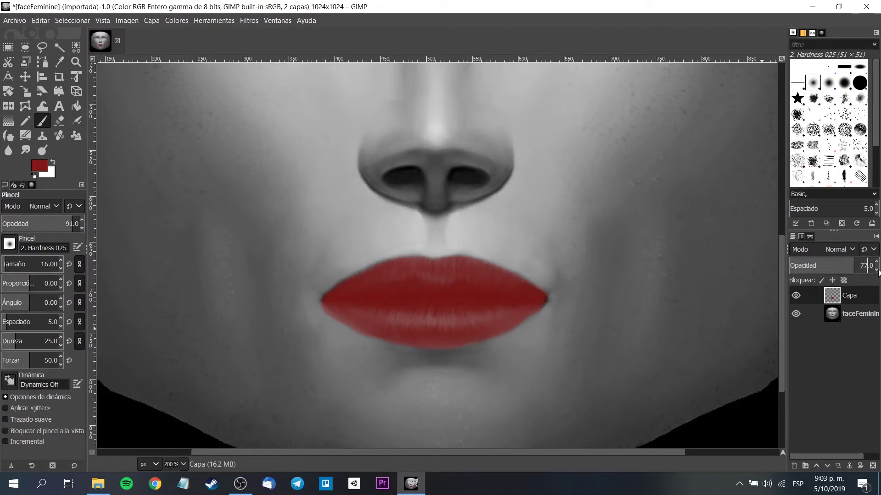
- Delete the original face layer so only the red lips remain on transparency
right_click(856, 315)
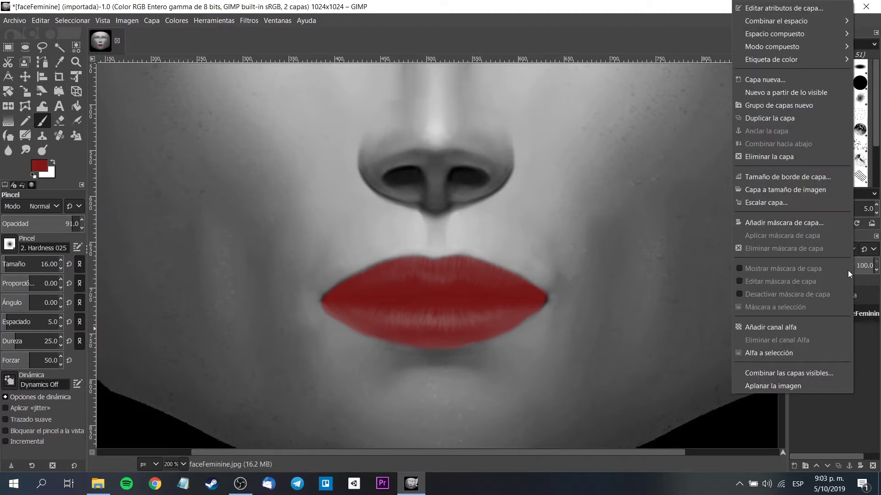
left_click(796, 156)
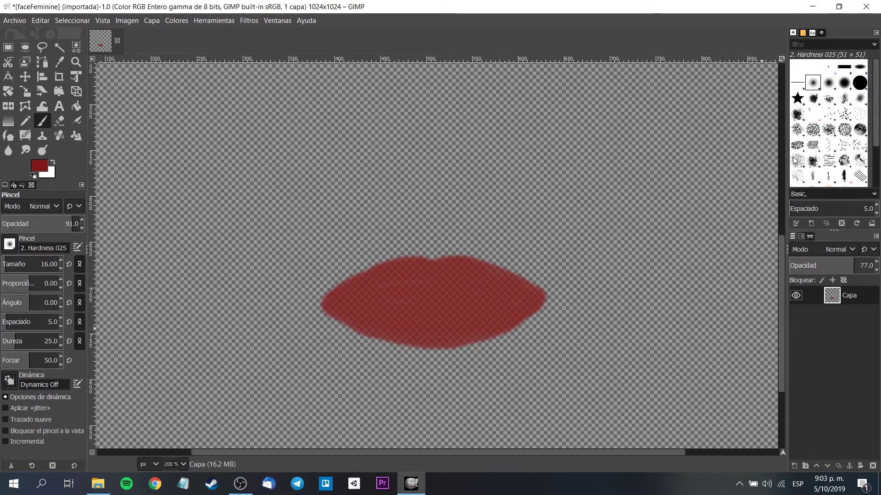
scroll(527, 289, "down", 4, "ctrl")
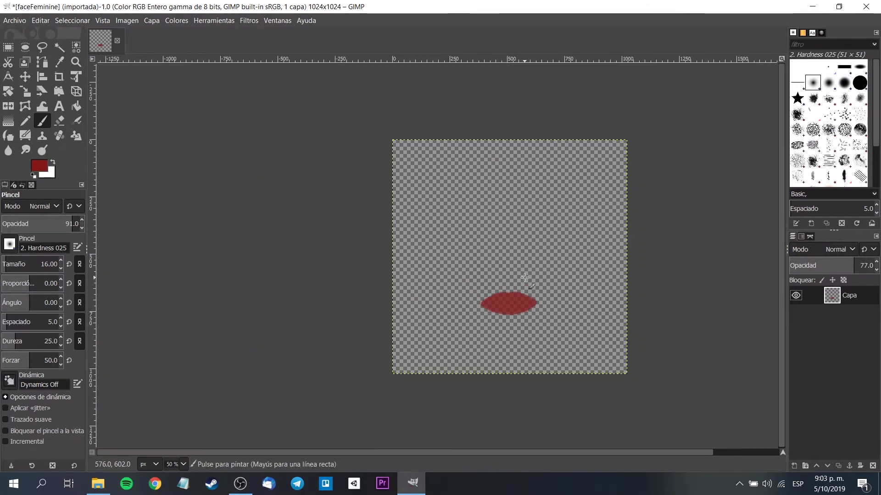
- Export the image as PNG named 'lips red' into the Textures folder
left_click(15, 20)
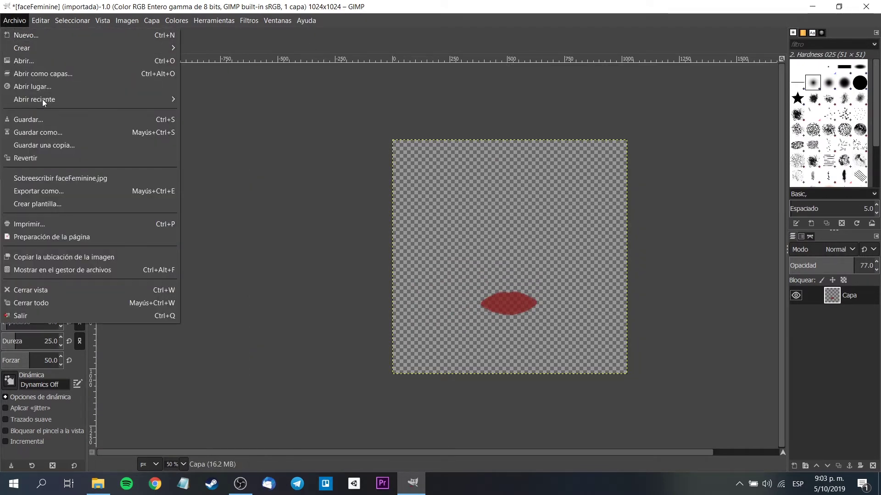
left_click(78, 192)
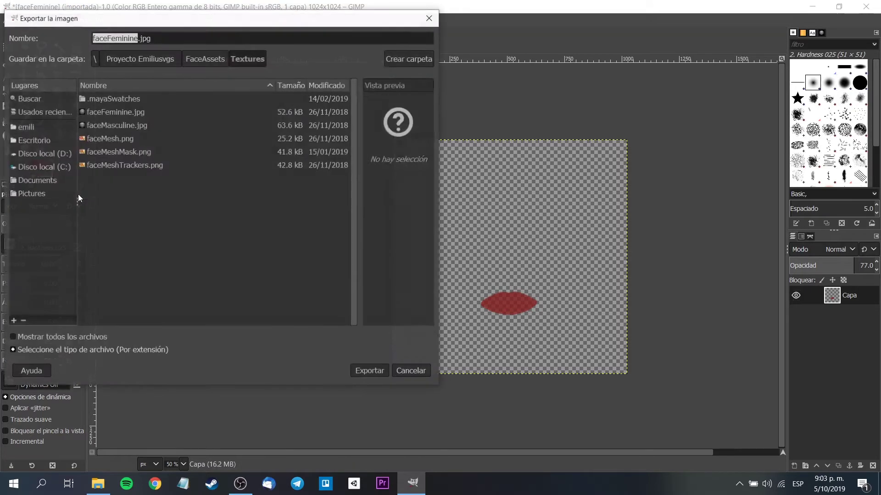
left_click(13, 350)
scroll(220, 317, "down", 2)
left_click(358, 337)
left_click(140, 58)
left_click(247, 59)
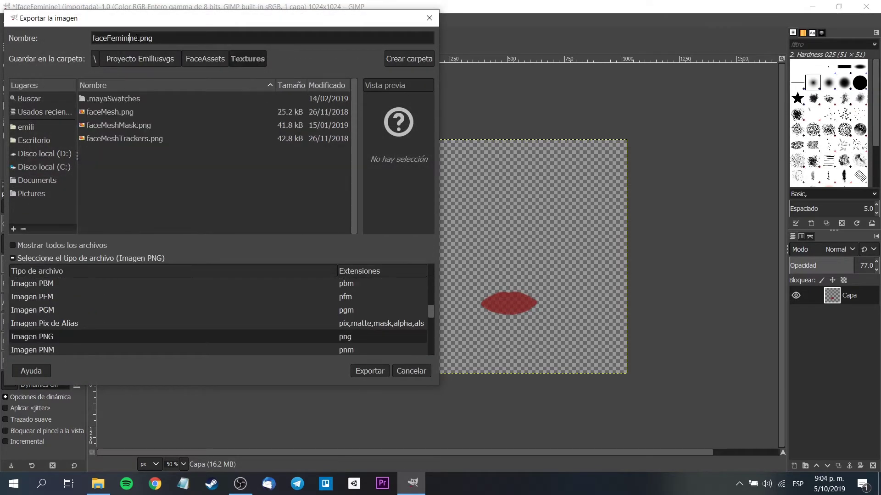
type("lips red")
left_click(369, 371)
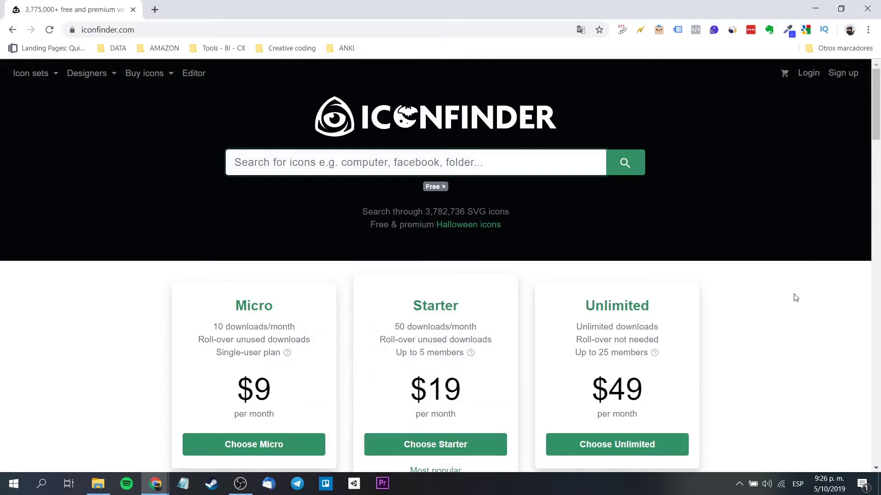
- Search Iconfinder for 'emoticon' and download the laughing emoji as a 512×512 PNG
scroll(796, 298, "down", 3)
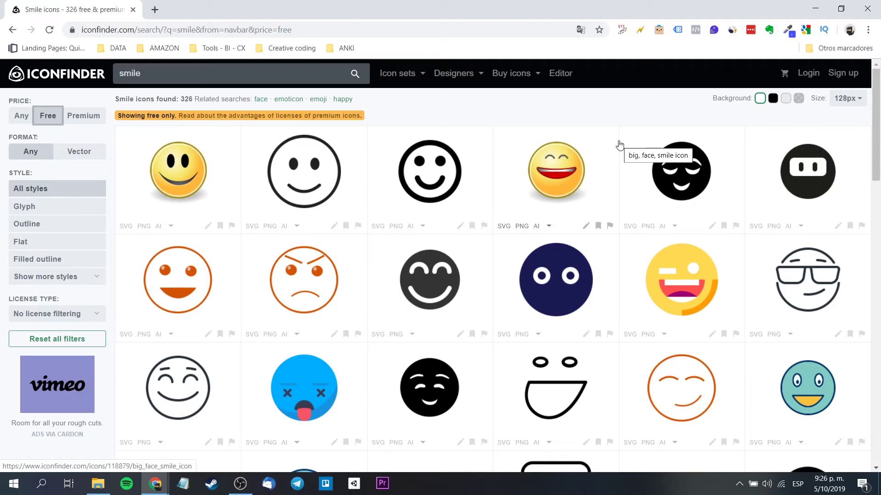
left_click_drag(141, 74, 130, 71)
type("emoticon")
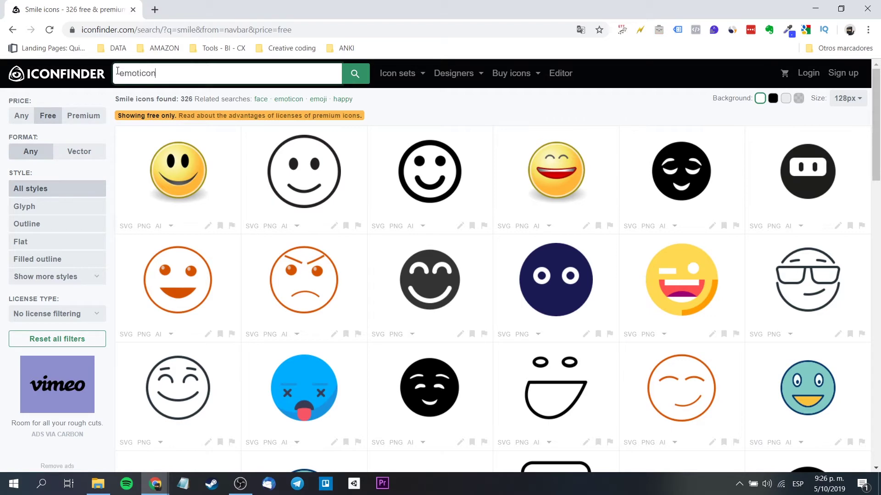
key("Return")
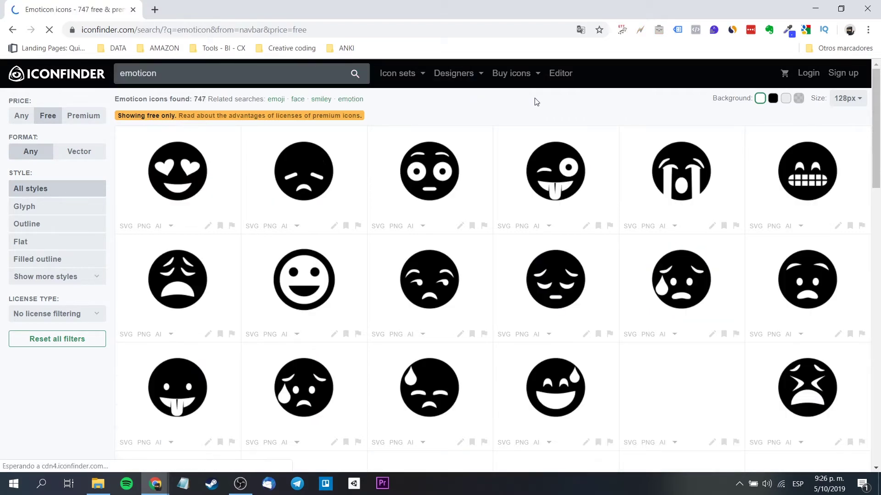
scroll(545, 117, "down", 3)
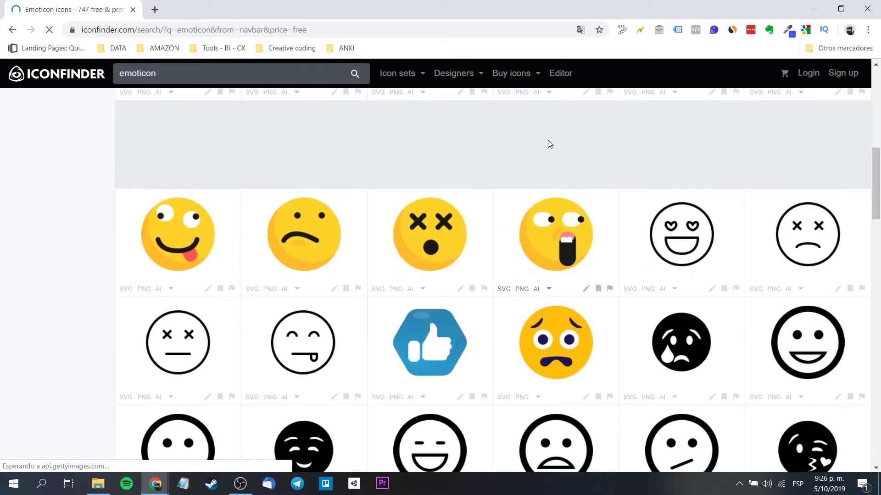
scroll(556, 205, "down", 3)
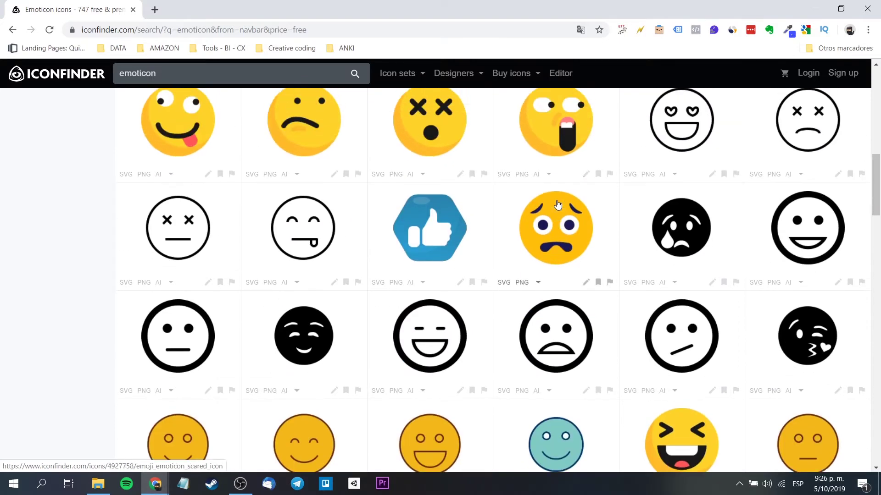
scroll(556, 205, "down", 3)
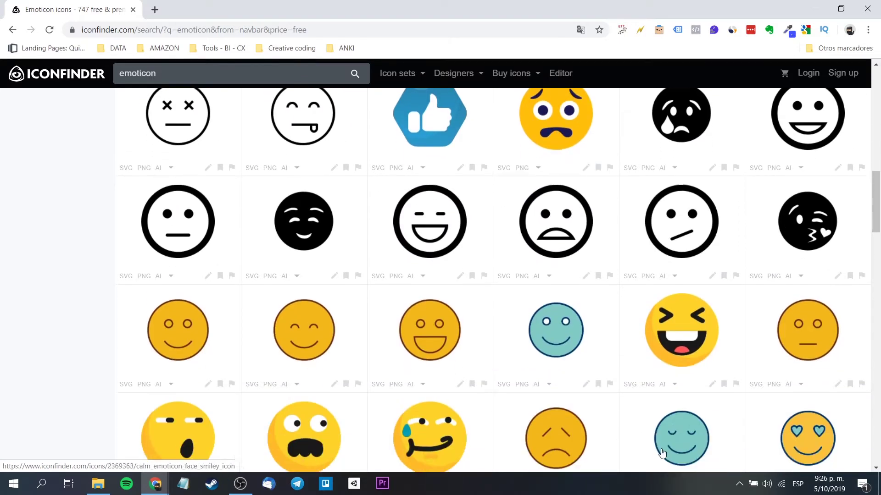
left_click(685, 330)
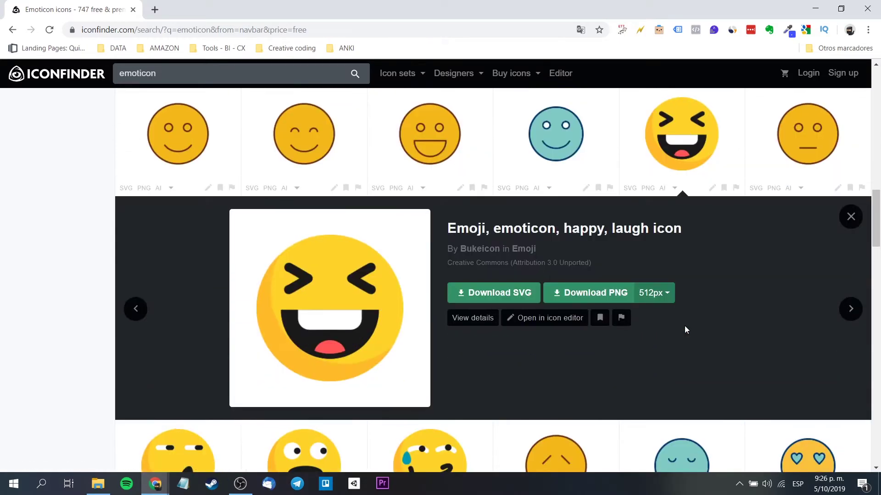
left_click(670, 294)
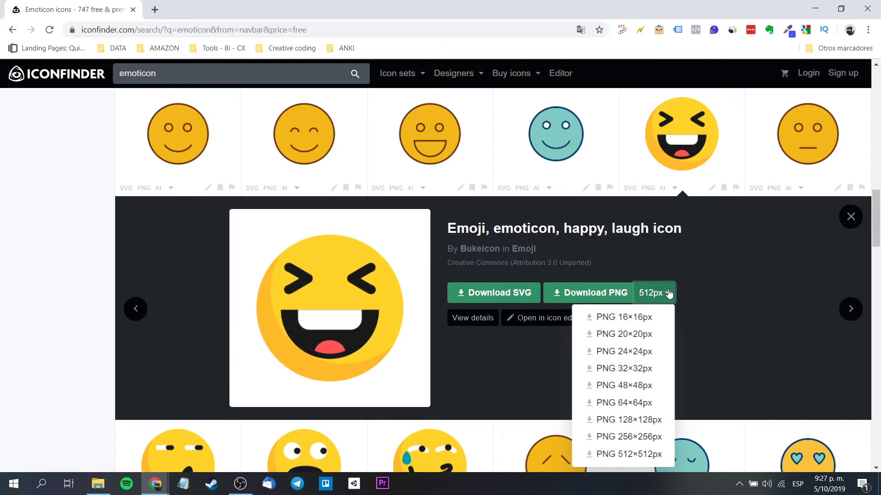
left_click(645, 456)
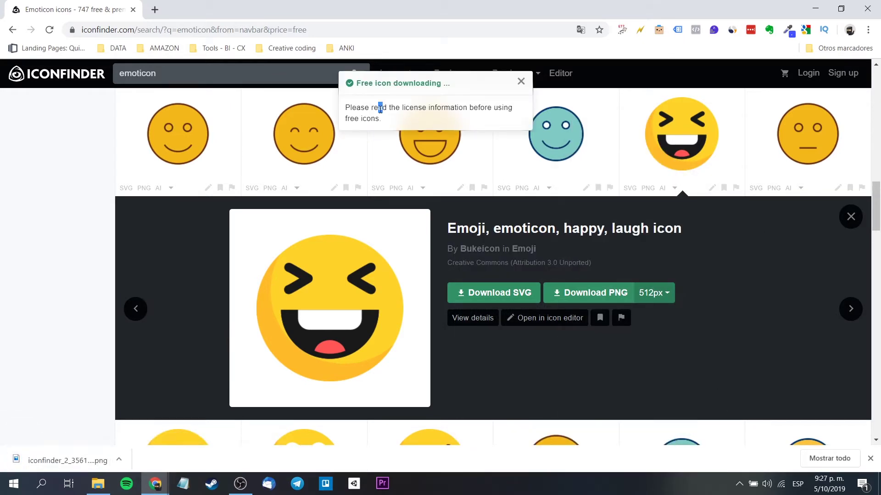
- Open the icon's license info and read the Creative Commons CC BY 3.0 page
left_click(475, 318)
left_click(763, 208)
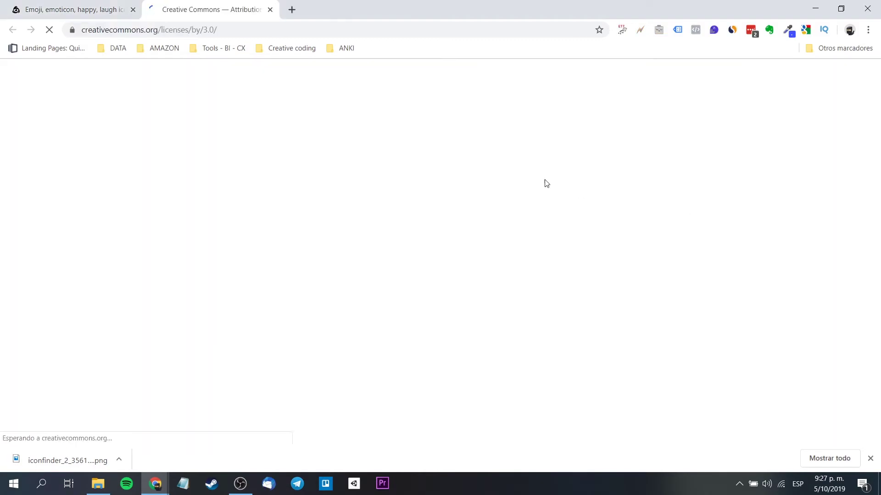
scroll(257, 299, "down", 1)
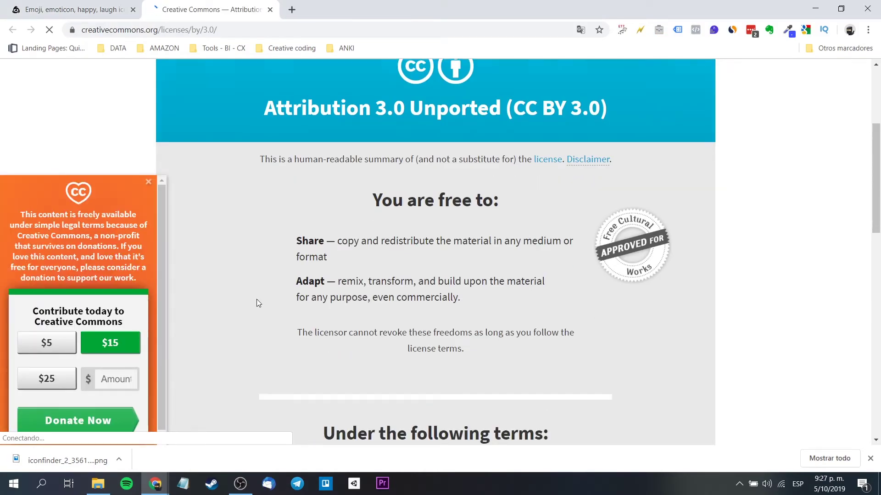
scroll(257, 299, "down", 5)
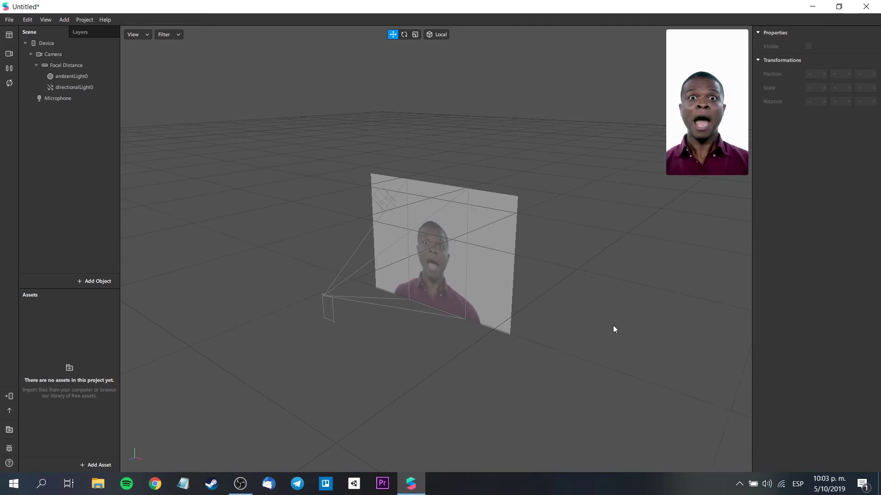
mouse_move(706, 103)
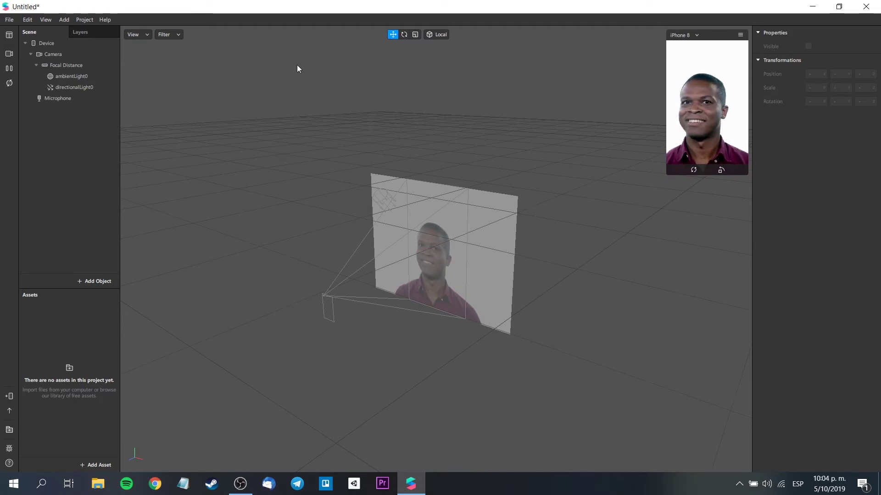
- Cycle the preview through several simulated faces, settling on another man's face, and show the add-object list
left_click(11, 55)
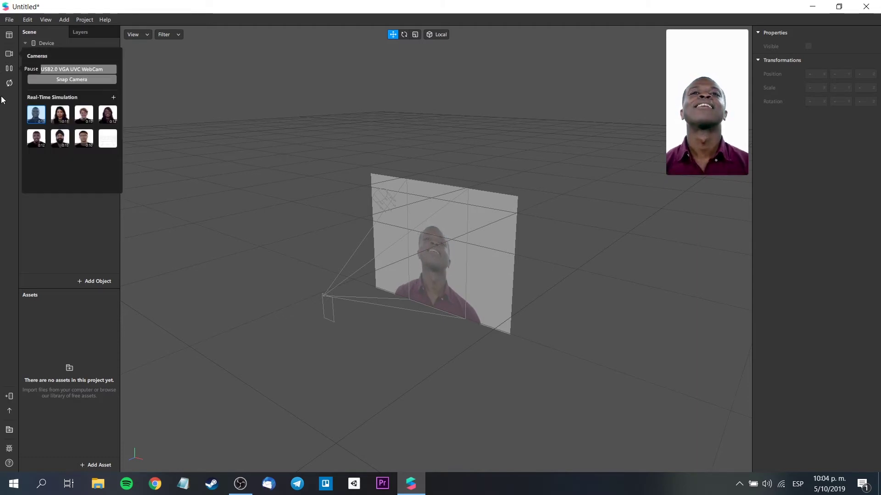
left_click(109, 110)
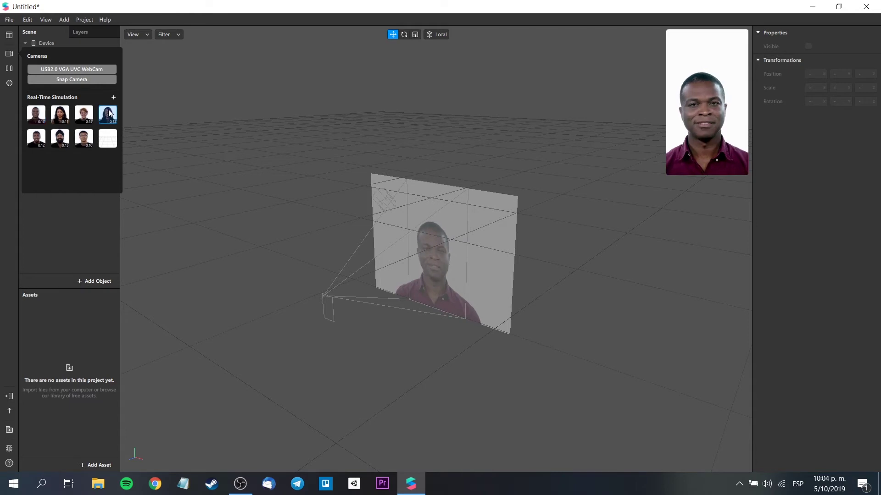
left_click(81, 138)
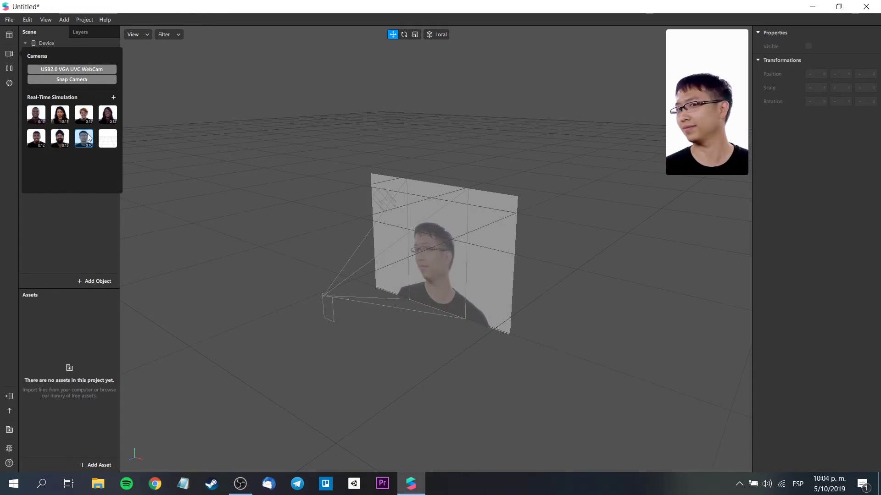
left_click(37, 140)
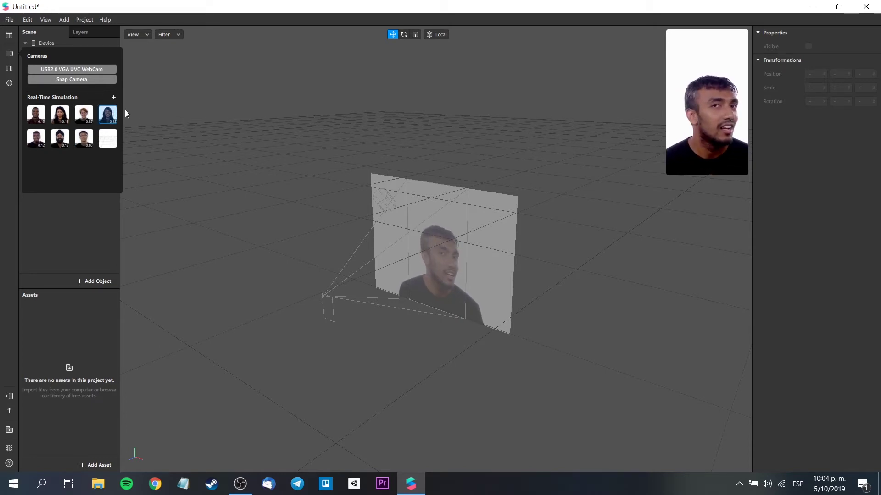
left_click(568, 229)
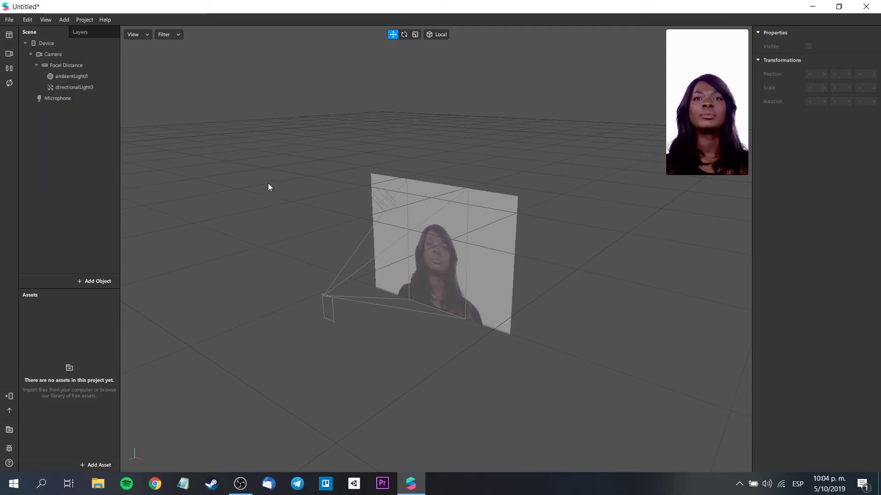
left_click(92, 285)
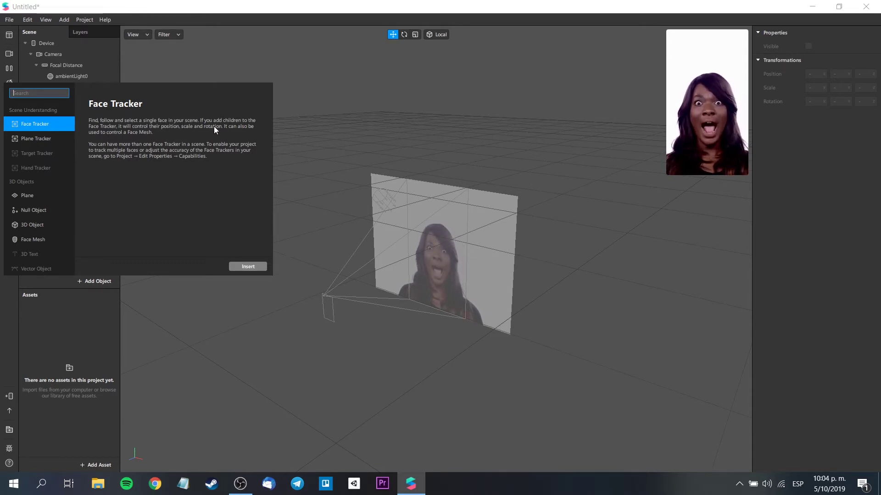
- Add a Face Tracker with a Face Mesh child to the scene
left_click(244, 267)
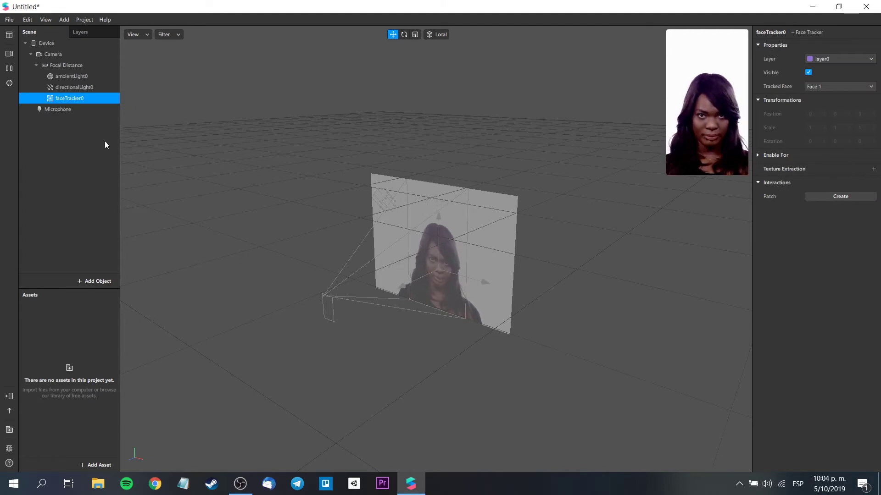
left_click(93, 280)
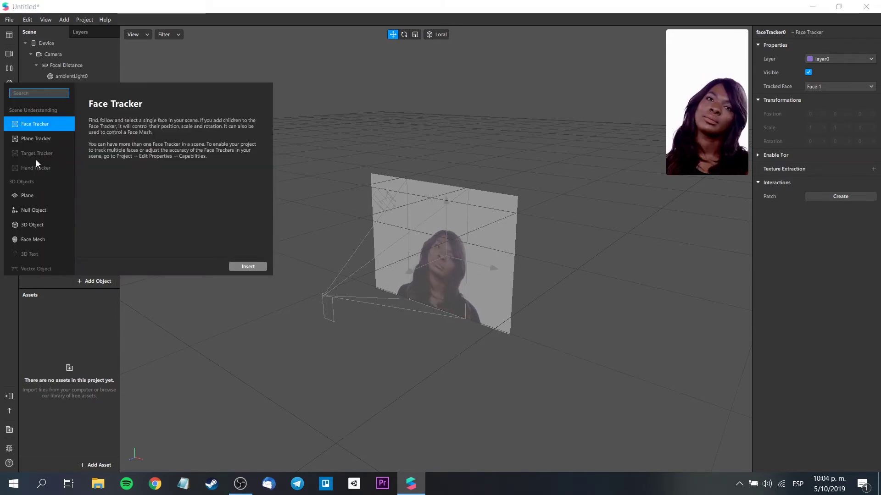
left_click(40, 238)
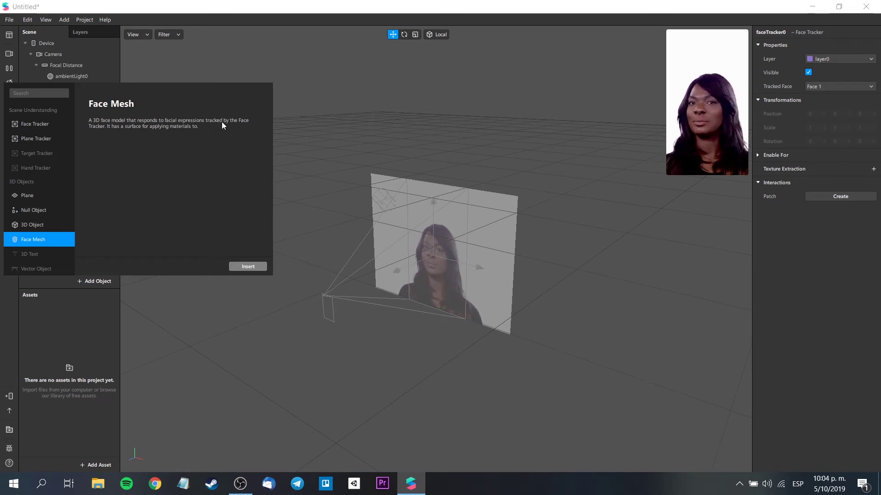
left_click(242, 267)
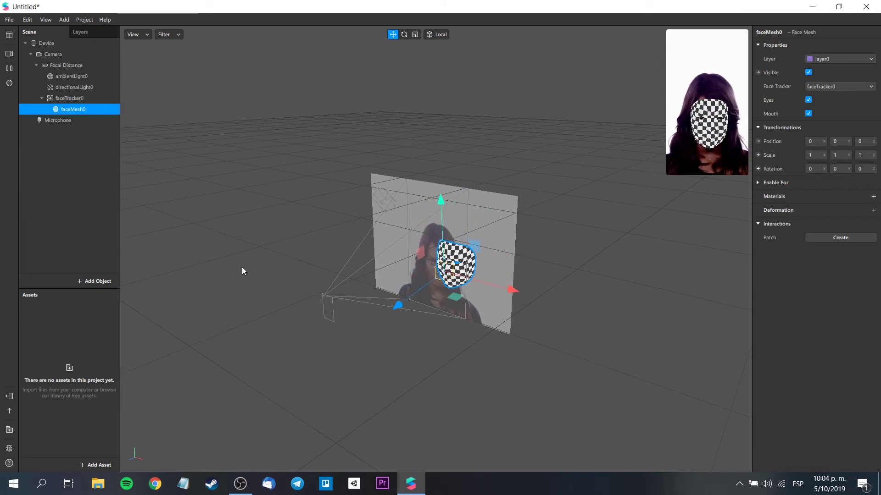
- Make the face mesh cover both the eyes and the mouth
left_click(808, 114)
left_click(808, 99)
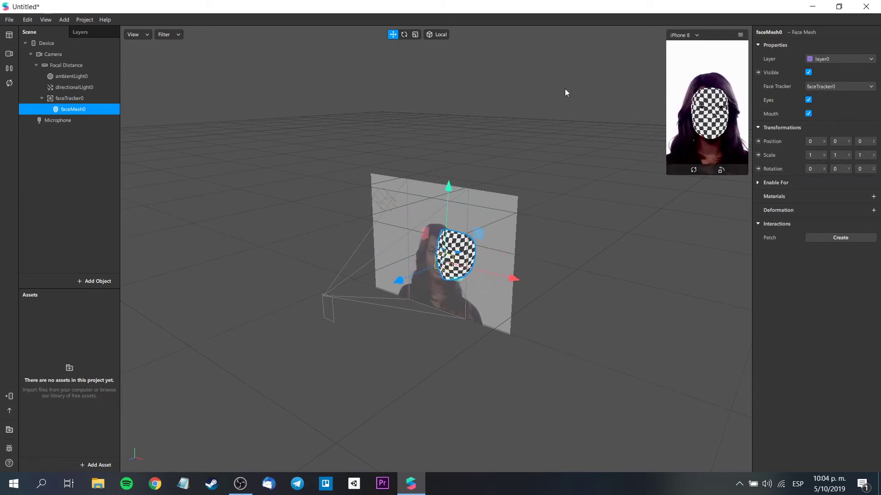
left_click(808, 114)
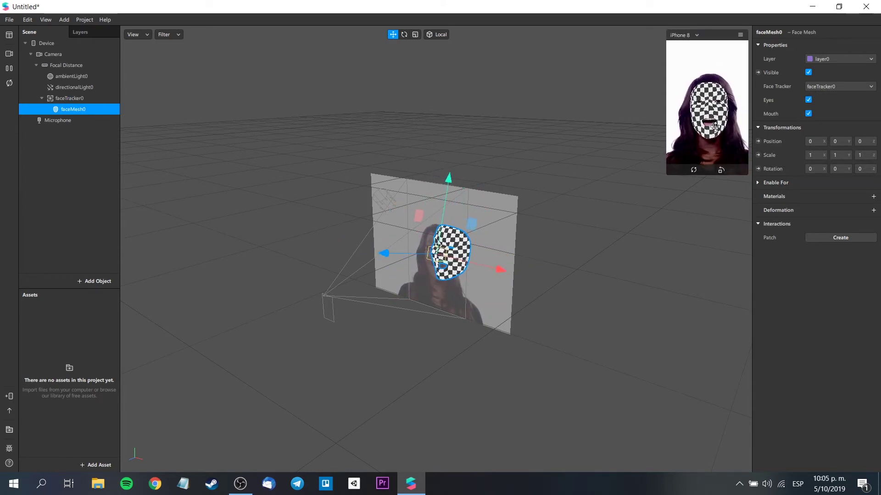
- Create a new material for the face mesh and name it rostro
left_click(873, 197)
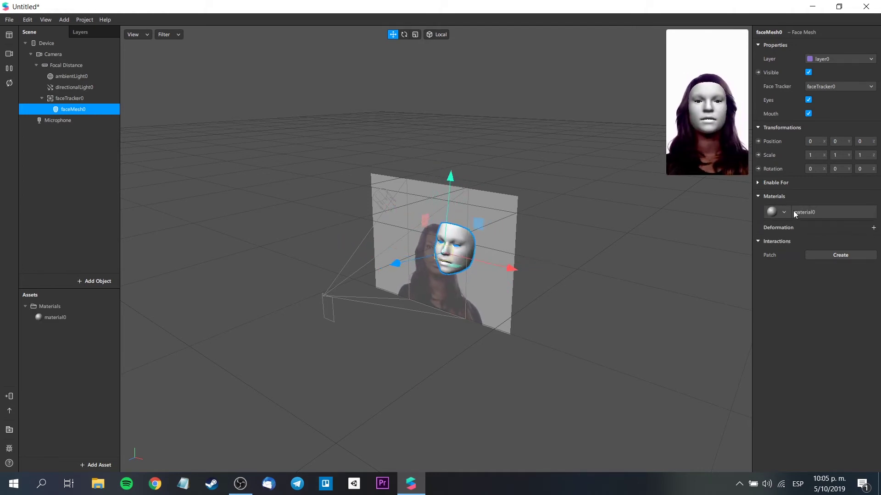
left_click(69, 318)
double_click(68, 317)
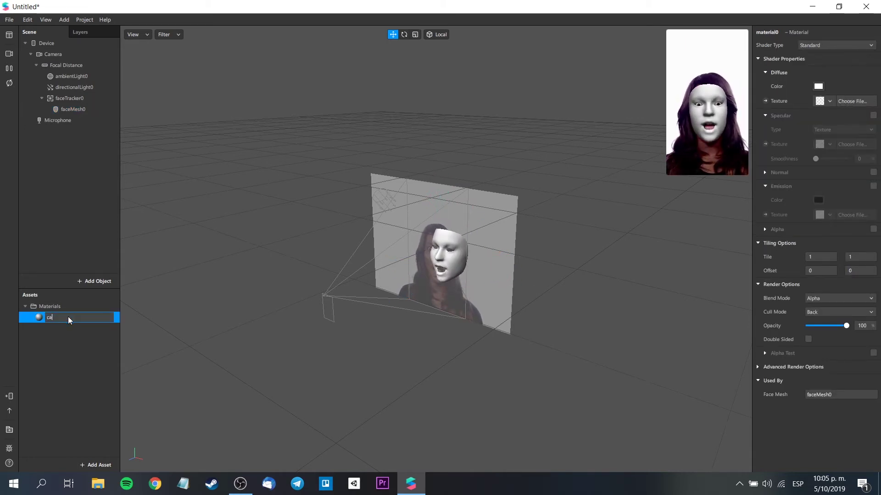
type("ostro")
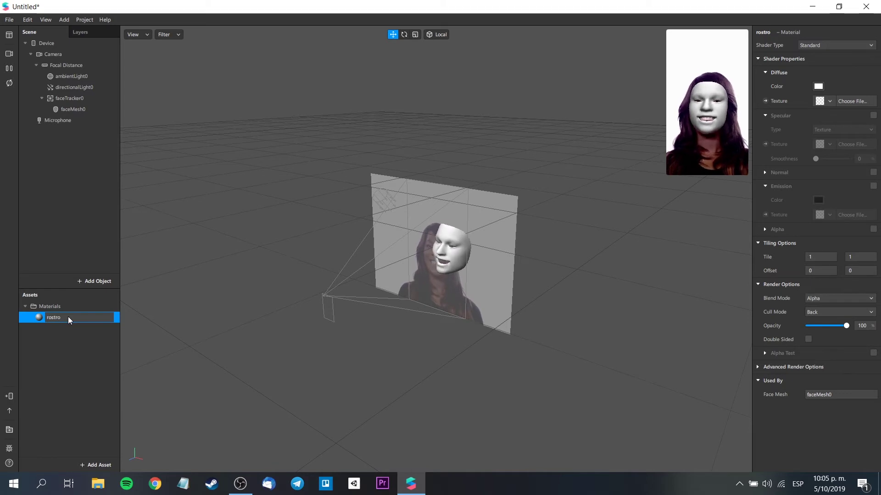
key("Return")
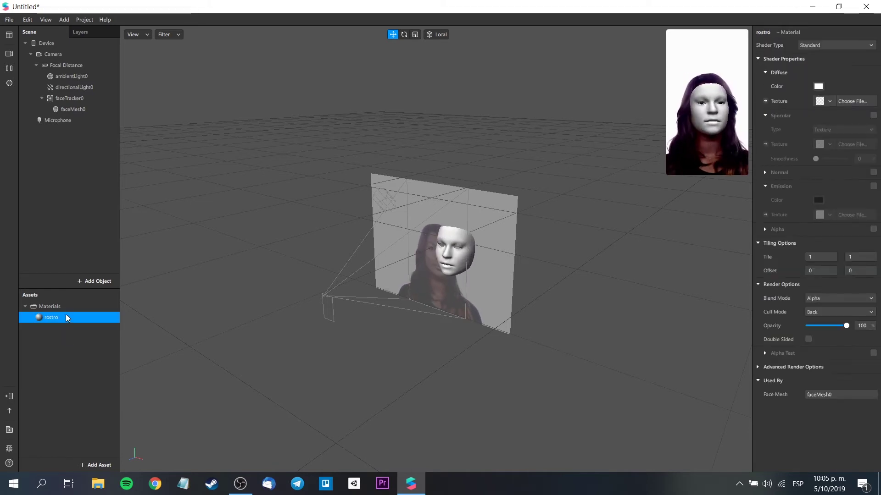
mouse_move(706, 101)
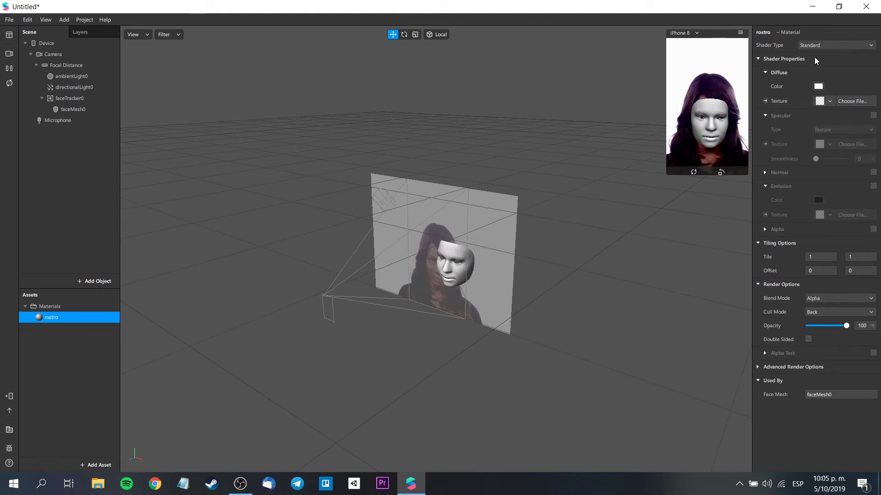
- Import lips red.png as the rostro material's diffuse texture
left_click(830, 102)
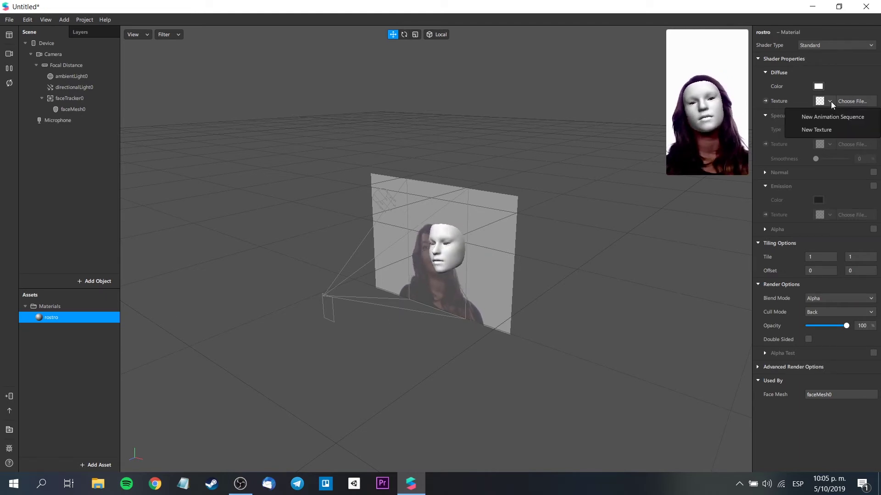
left_click(823, 128)
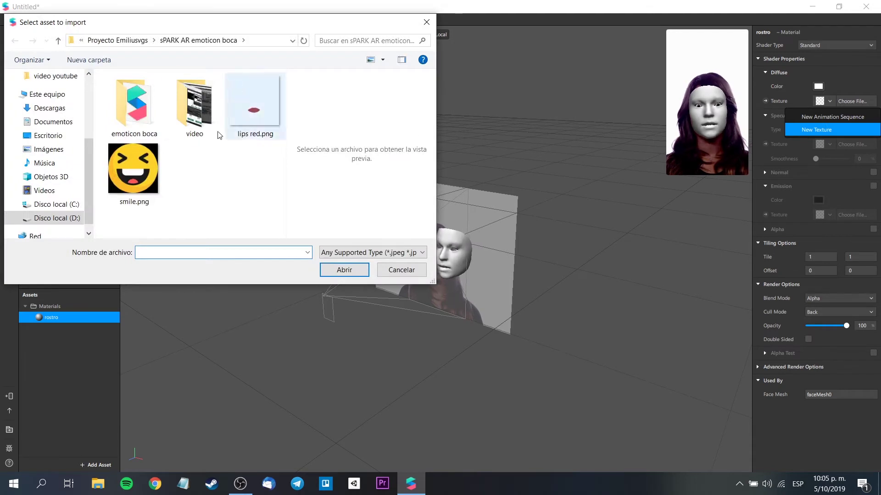
left_click(255, 105)
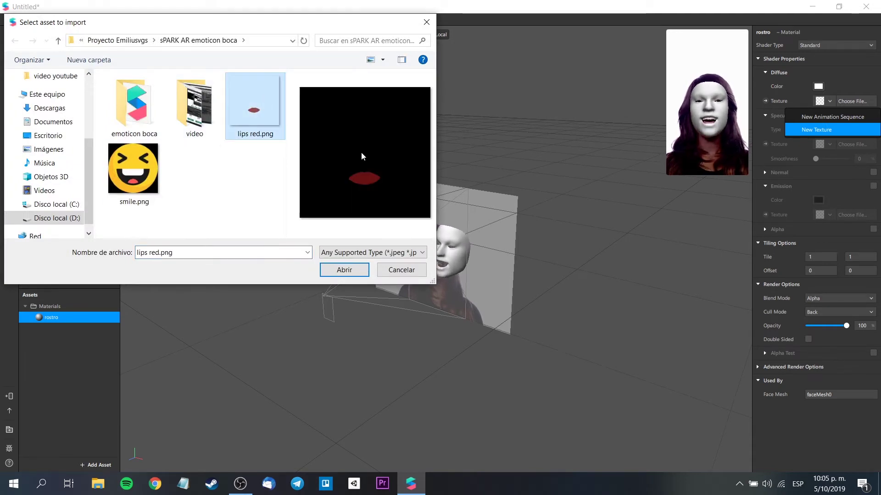
left_click(342, 269)
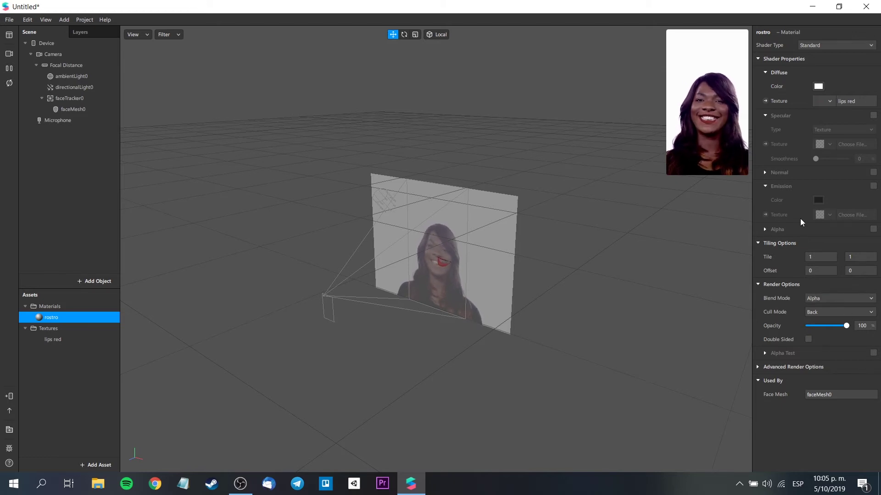
- Set the rostro material's blend mode to Add and lower its opacity to 48
left_click(844, 298)
left_click(849, 299)
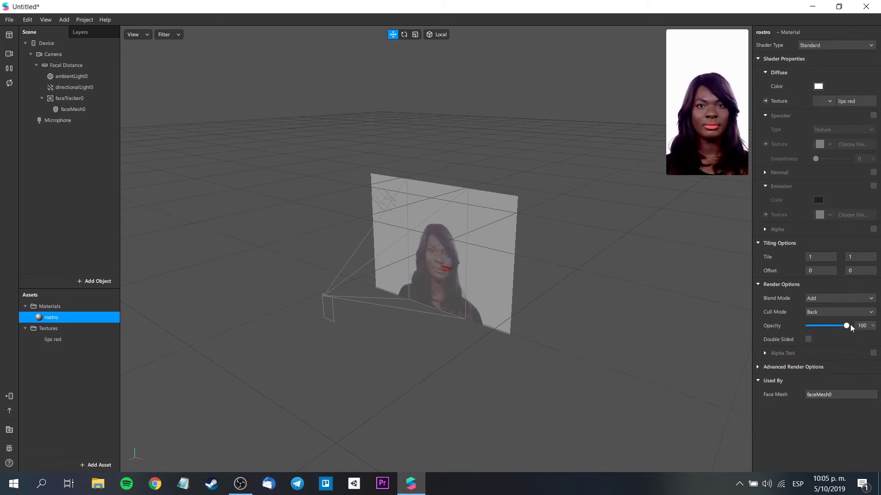
left_click_drag(847, 325, 816, 327)
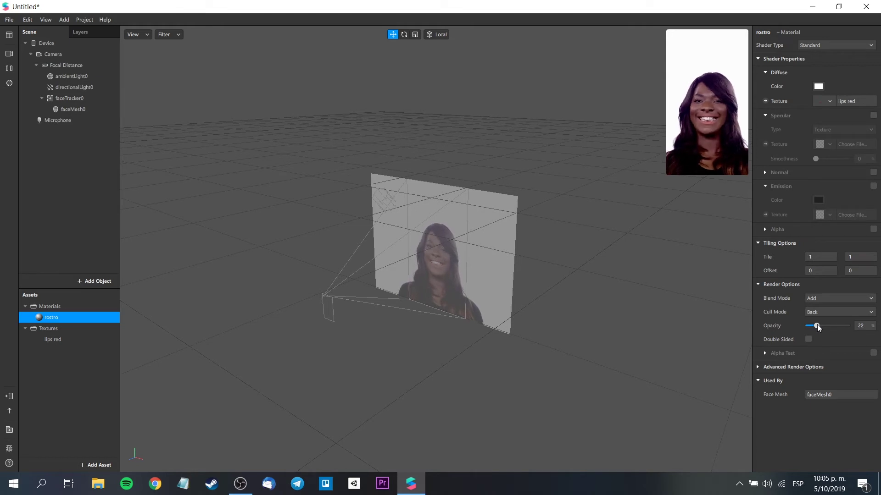
left_click(833, 299)
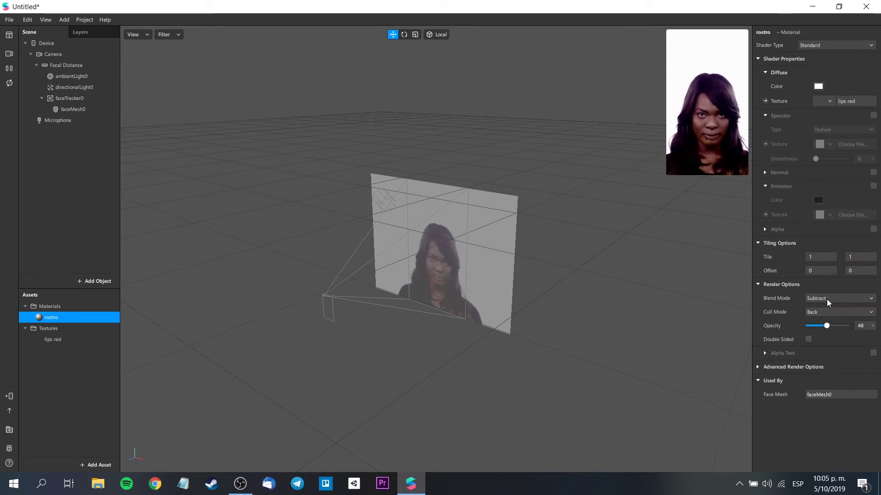
left_click(832, 297)
left_click(837, 302)
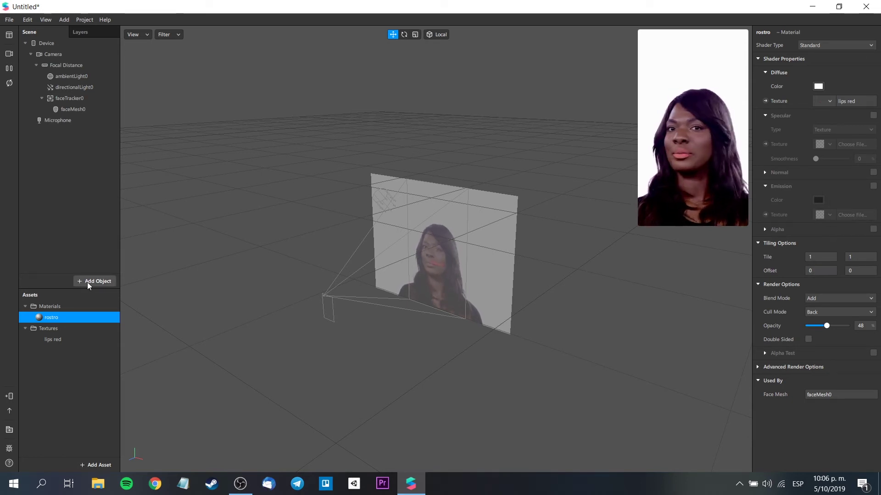
left_click(849, 44)
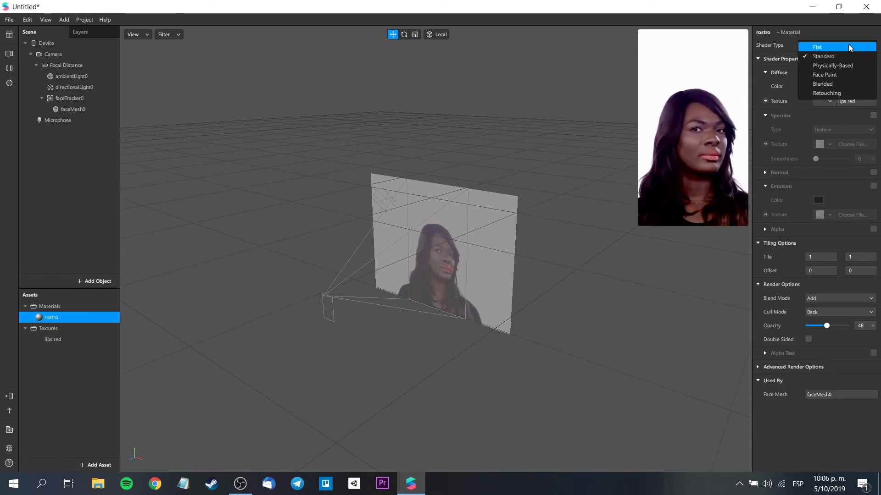
- Switch rostro to the Face Paint shader and lower its brightness to 33
left_click(832, 75)
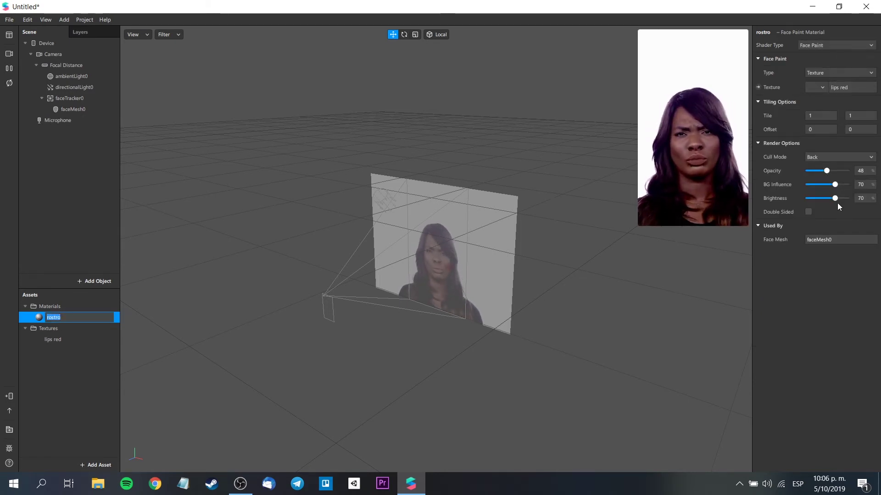
mouse_move(835, 199)
left_mouse_down()
mouse_move(815, 199)
mouse_move(802, 185)
mouse_move(838, 184)
mouse_move(811, 172)
mouse_move(834, 171)
mouse_move(833, 197)
mouse_move(820, 198)
left_mouse_up()
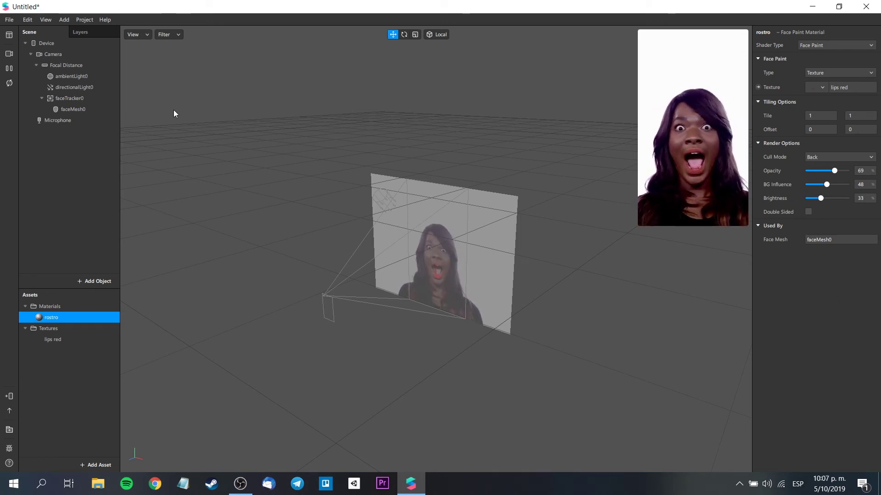
- Insert a Particle System, nest it under faceTracker0, and begin renaming it
left_click(100, 281)
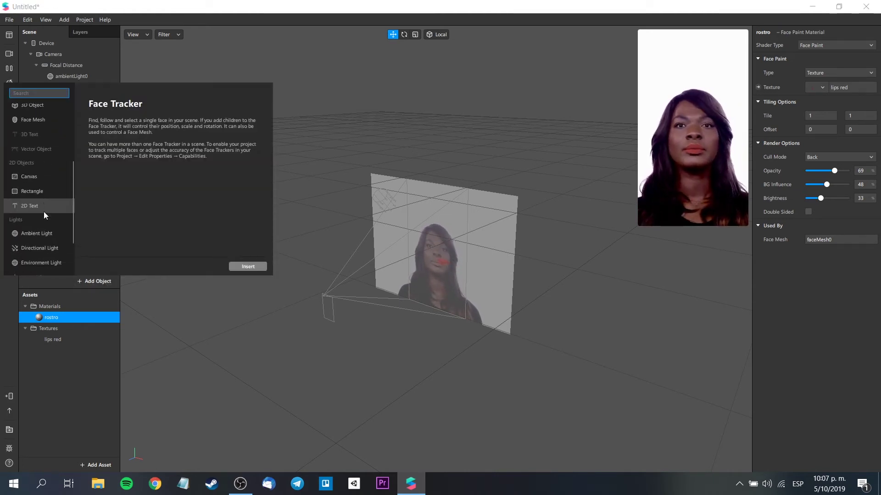
scroll(43, 211, "down", 2)
left_click(51, 267)
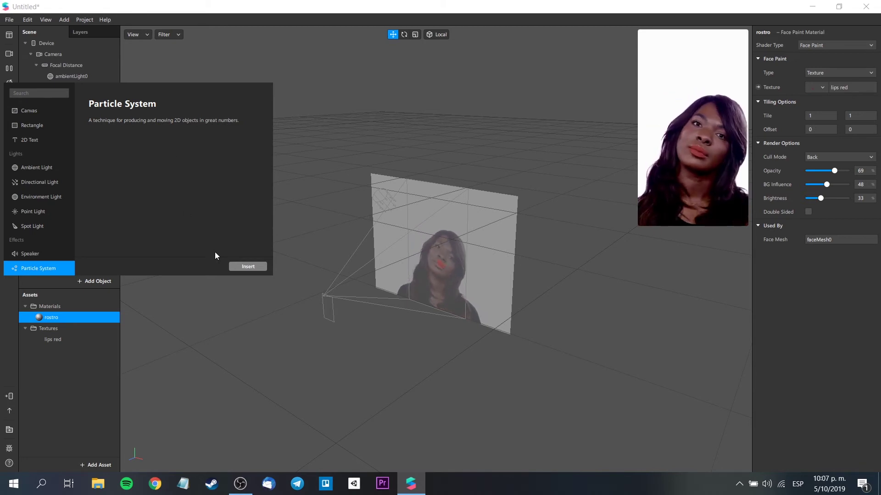
left_click(244, 267)
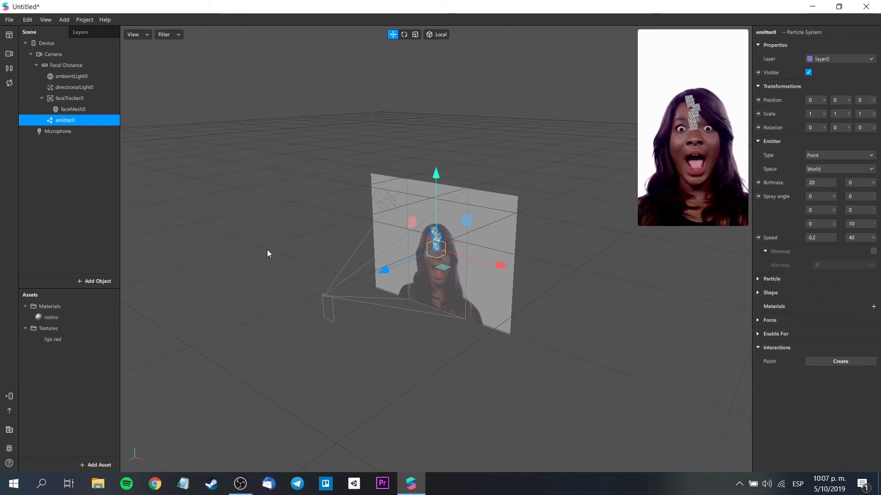
mouse_move(692, 130)
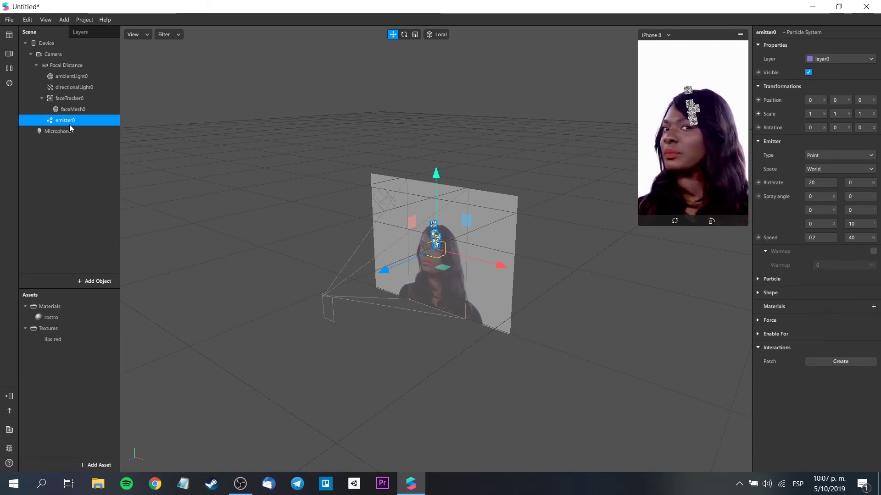
left_click_drag(71, 125, 78, 99)
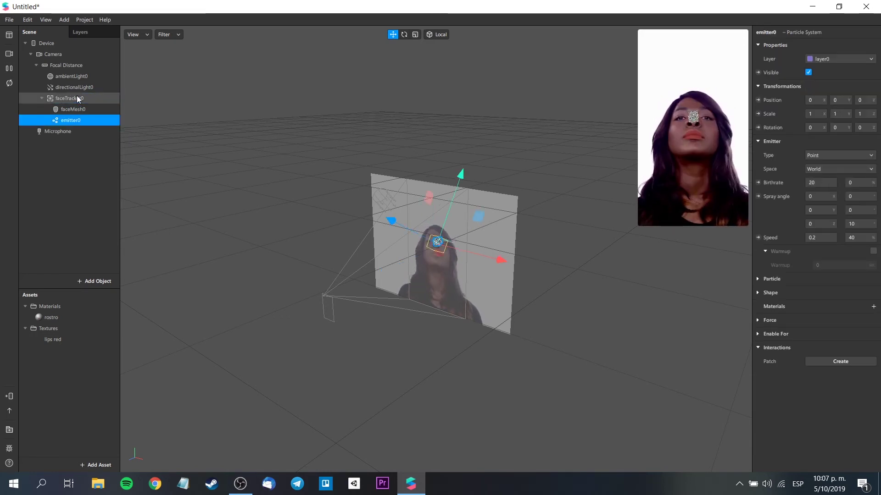
right_click(76, 122)
left_click(126, 209)
- Name the particle emitter emoticon and bring up its particle settings
type("emoticon")
left_click(62, 166)
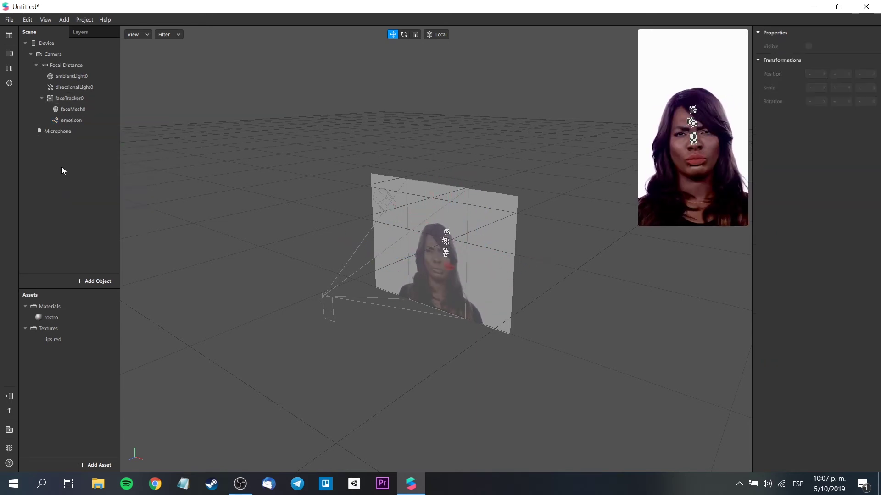
left_click(76, 120)
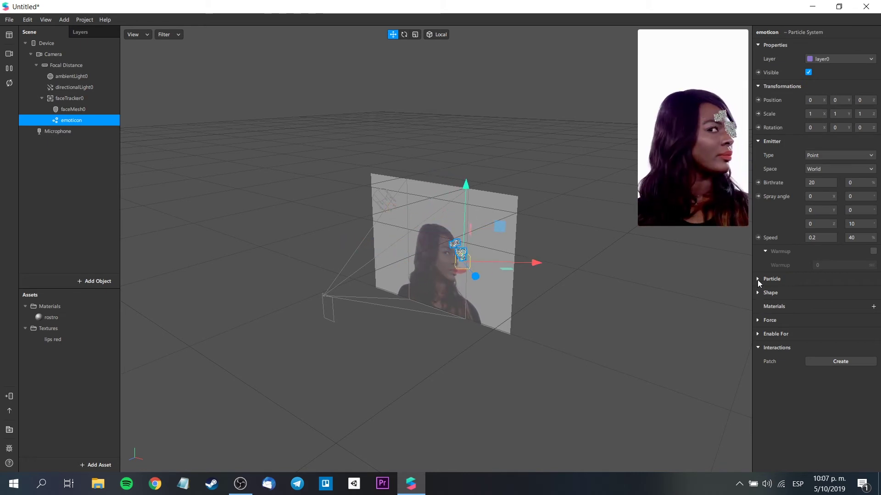
left_click(758, 279)
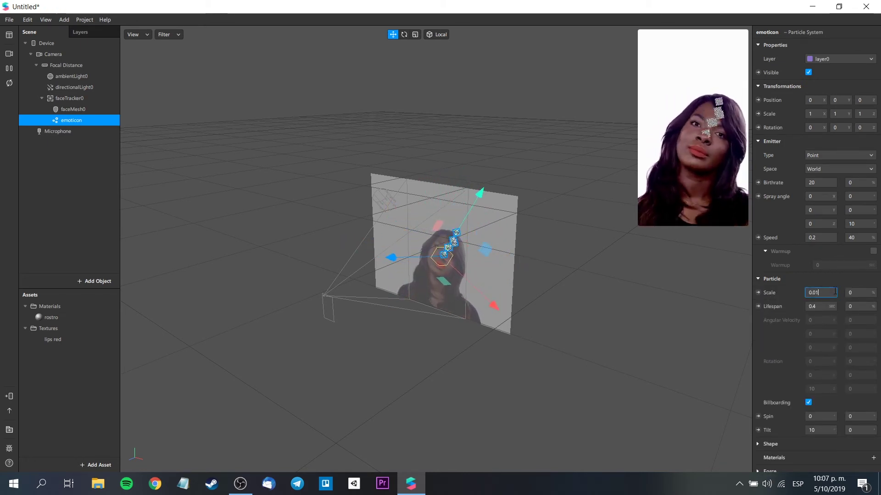
- Edit the particle scale and set the particle spin to 30
key("BackSpace")
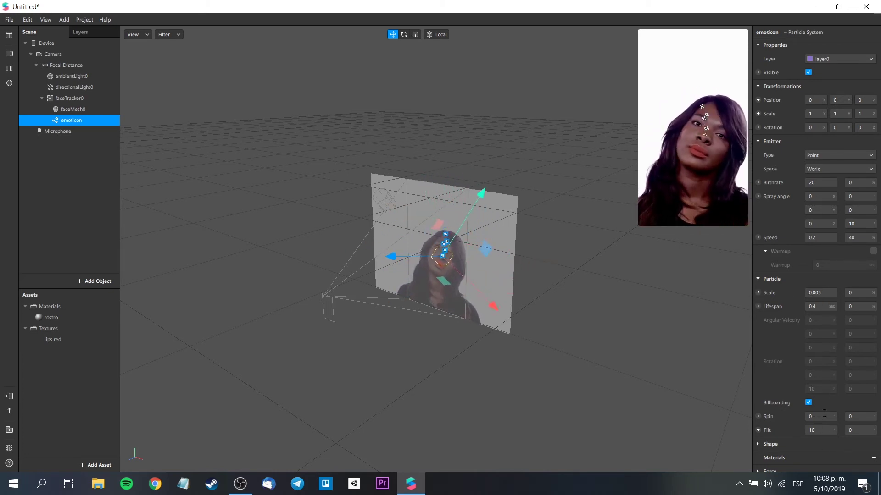
type("2")
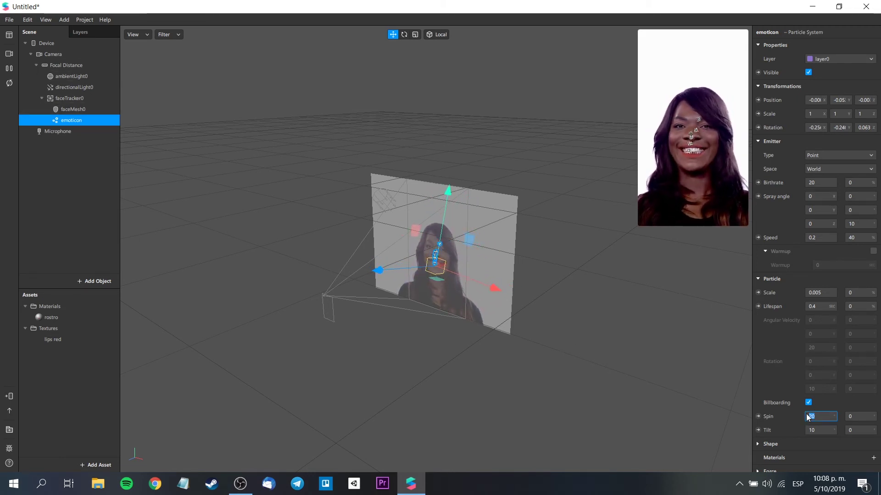
type("0")
key("Return")
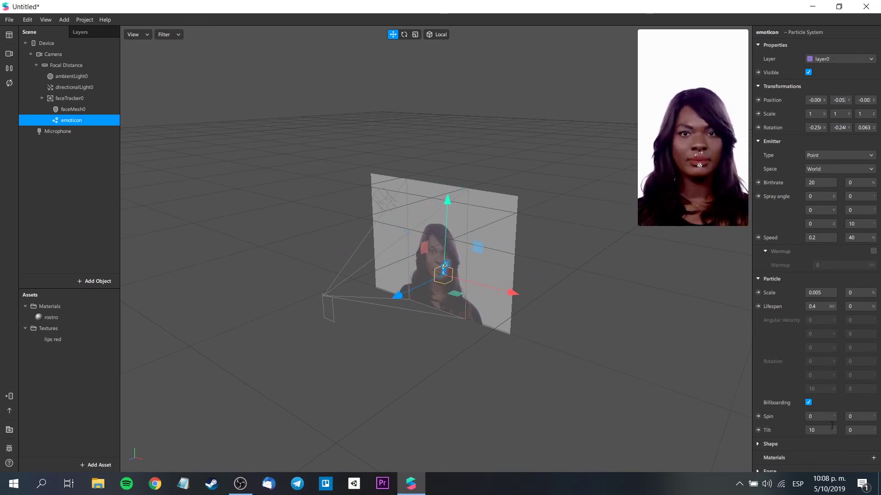
left_click(808, 415)
type("30")
key("Return")
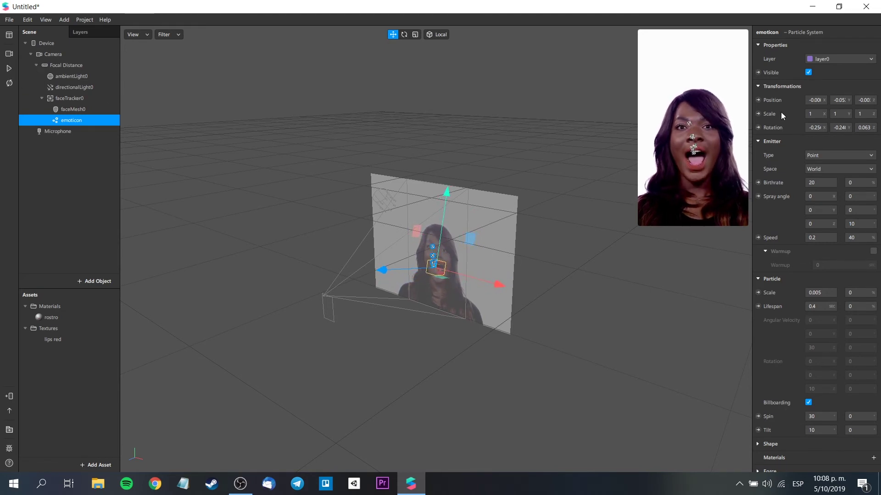
- Set the emitter type to Line and its space to Local, then switch to the Move tool
left_click(404, 36)
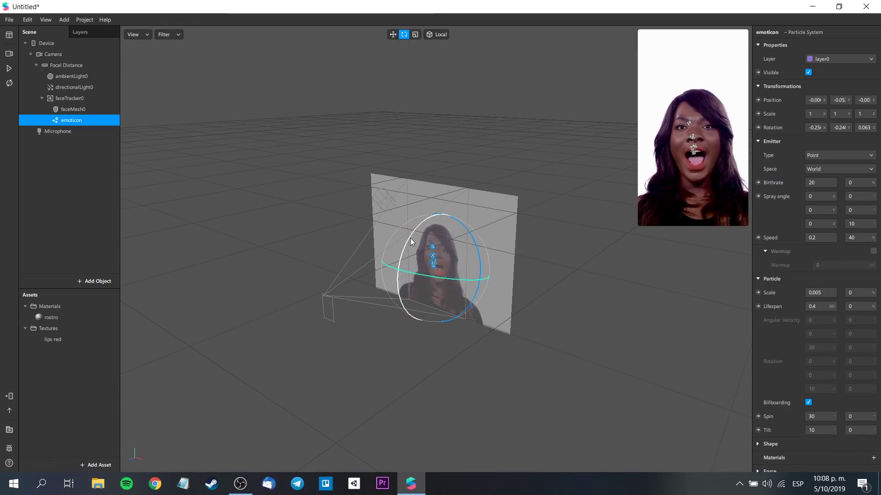
left_click(8, 68)
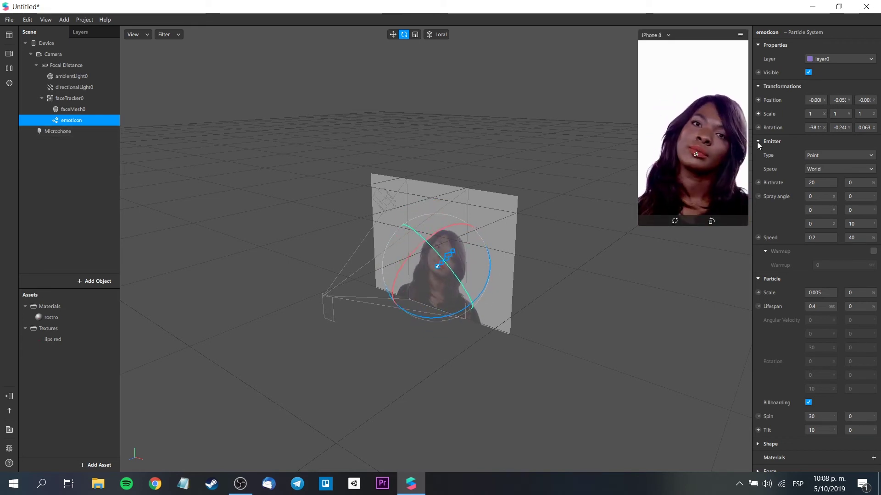
left_click(839, 155)
left_click(838, 164)
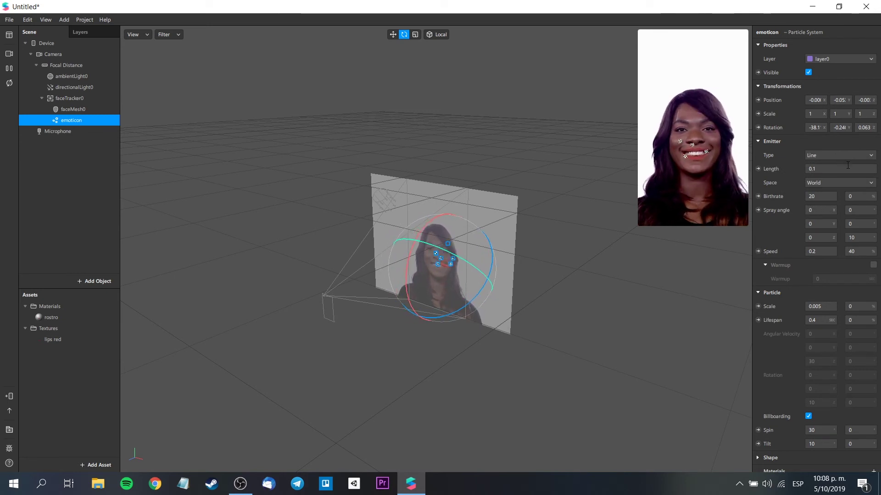
left_click(843, 181)
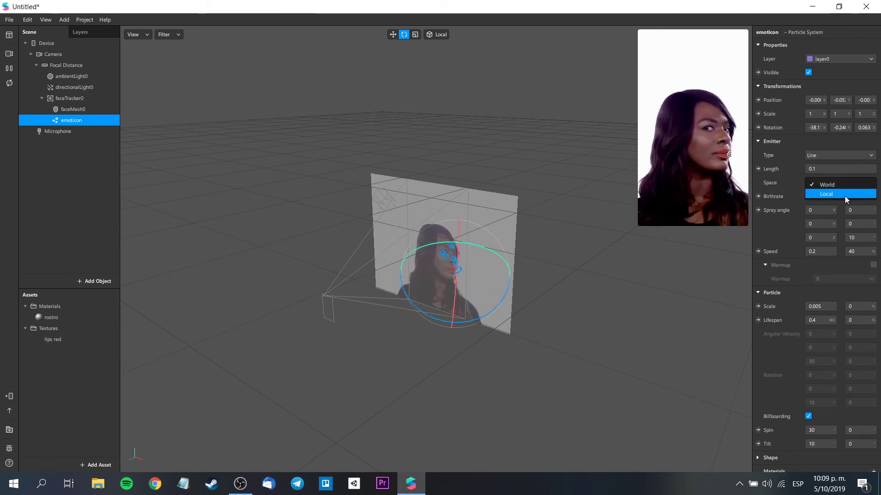
left_click(845, 195)
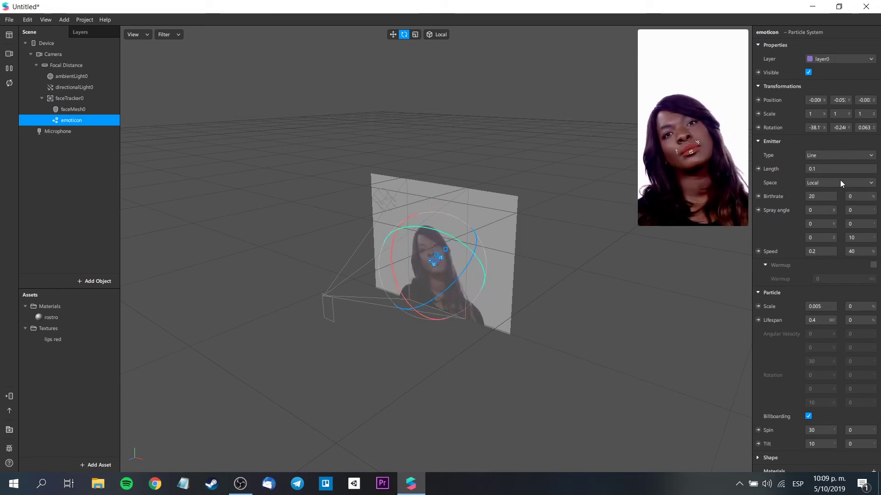
key("w")
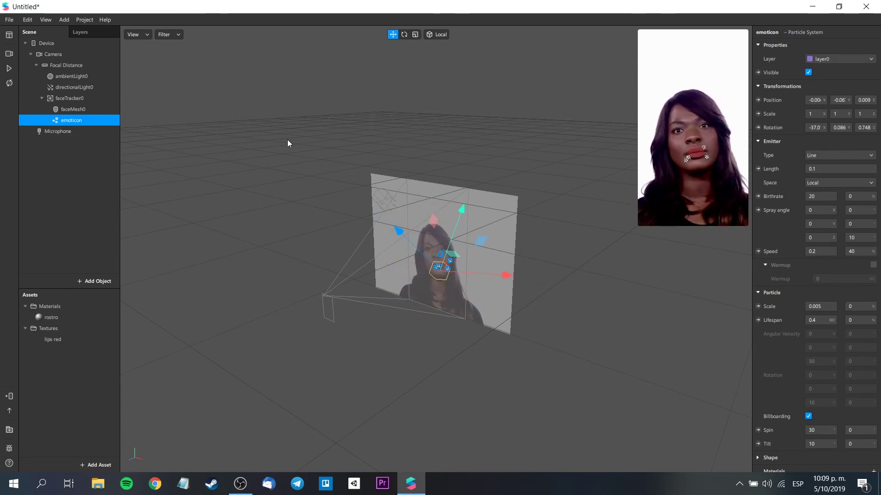
scroll(800, 317, "down", 2)
left_click(874, 411)
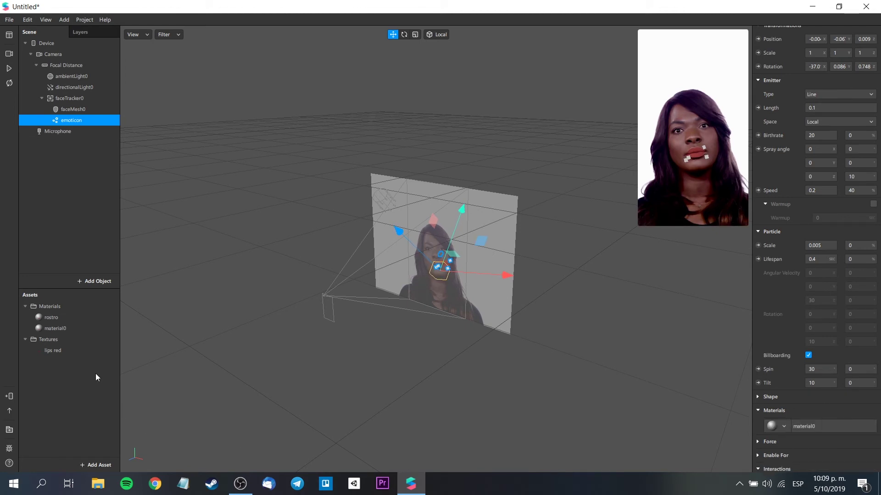
- Create a new particle material and name it emoticon
left_click(54, 331)
left_click(55, 330)
type("emoticon")
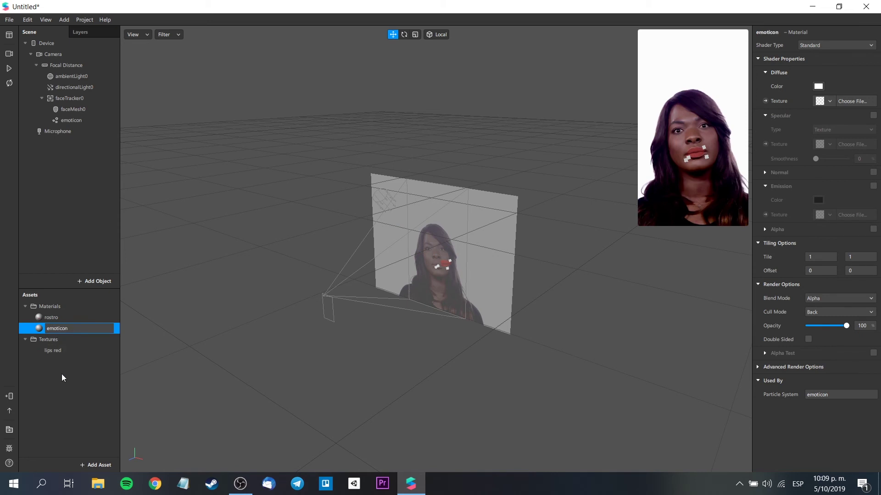
left_click(62, 373)
left_click(73, 330)
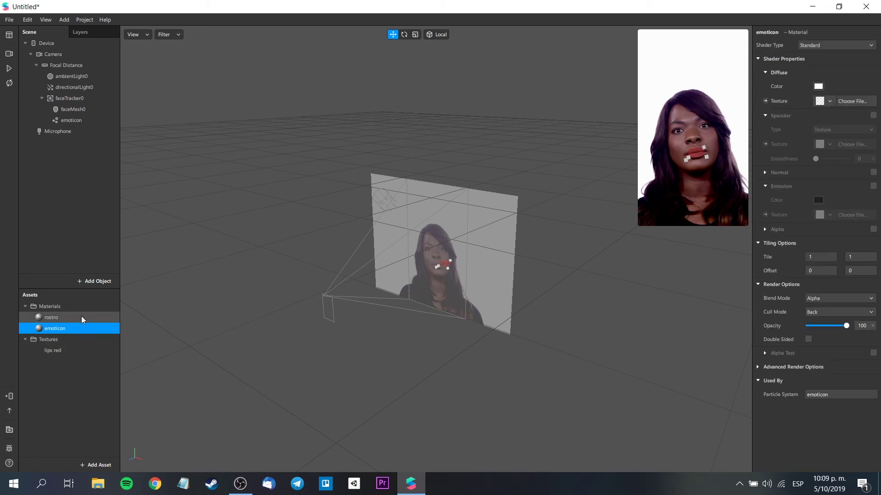
- Texture the emoticon material with smile.png and play the preview to see smileys
left_click(830, 100)
left_click(821, 143)
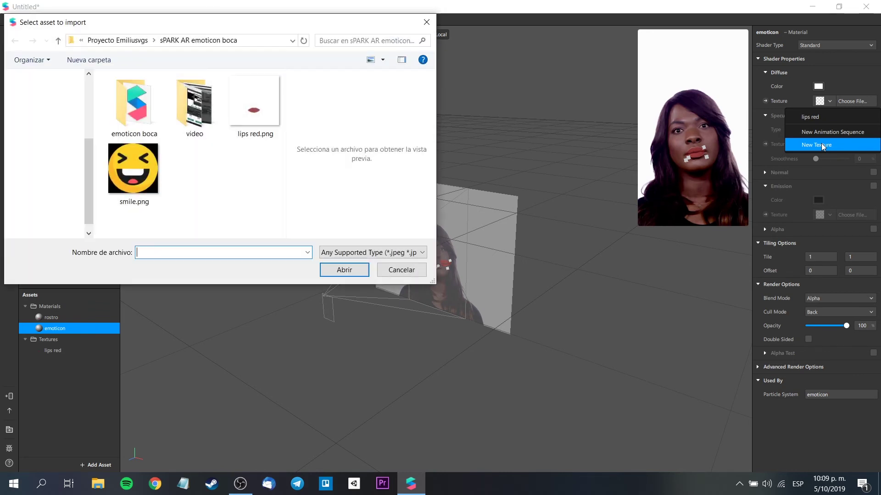
left_click(137, 173)
left_click(339, 269)
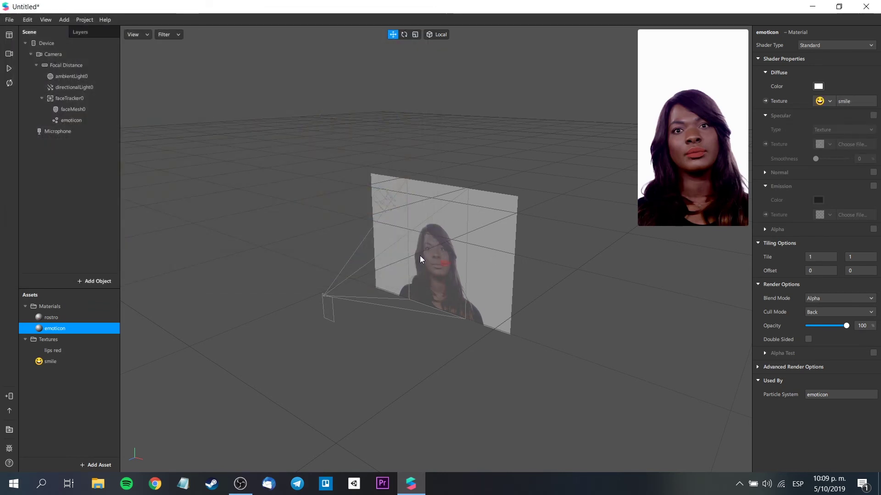
left_click(8, 70)
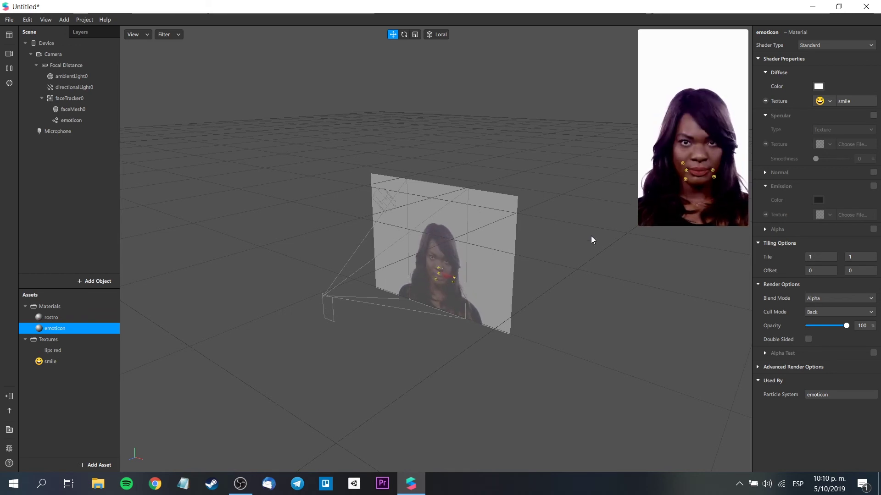
left_click(93, 119)
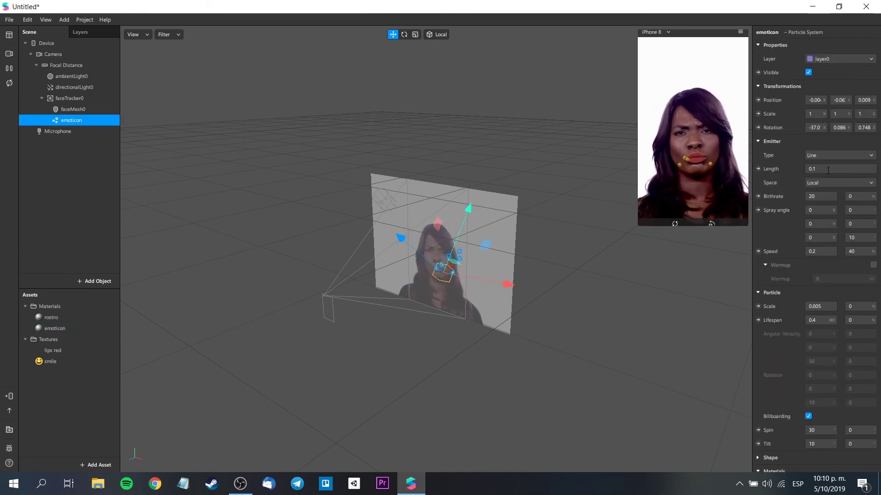
- Set the emitter birthrate to 15 and the particle scale to 0.009
left_click(816, 195)
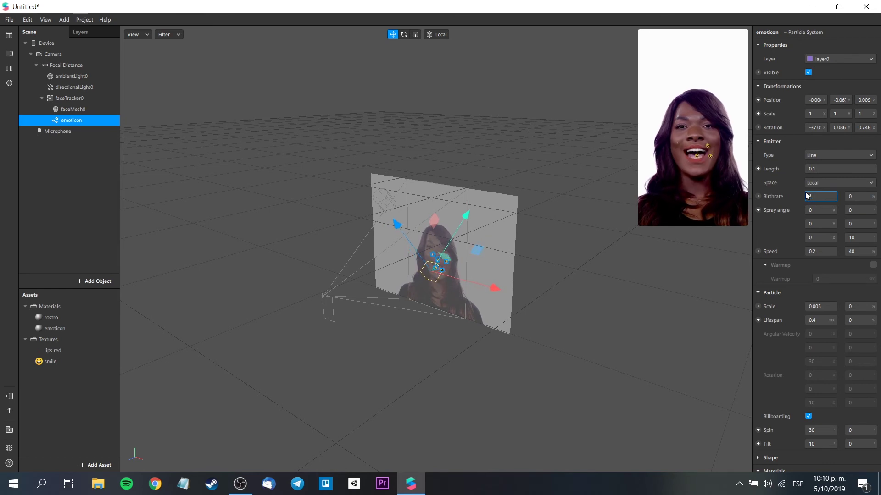
type("5")
key("Return")
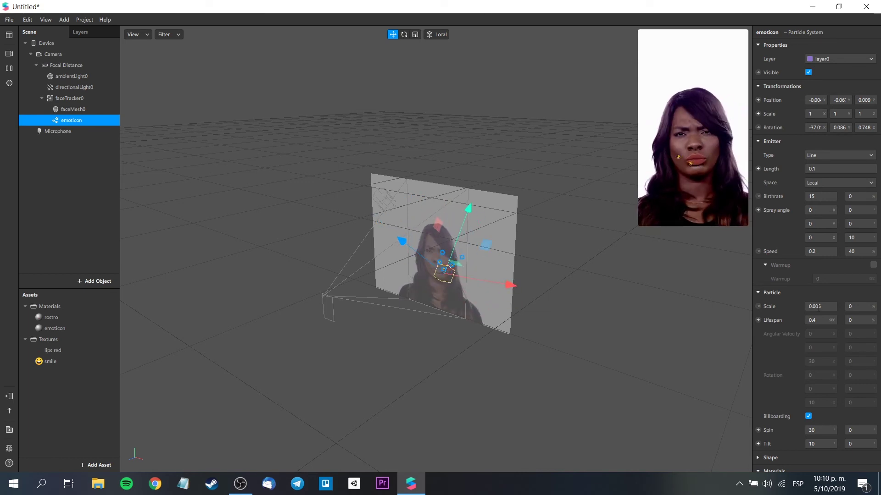
key("Return")
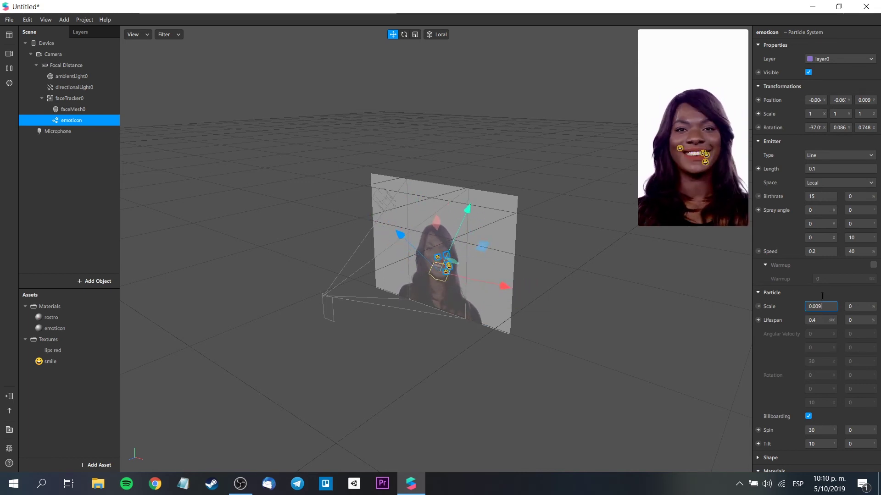
- Lower the birthrate to 9 and orbit the view around the face tracker
left_click(827, 196)
key("BackSpace")
key("BackSpace")
type("6")
key("Return")
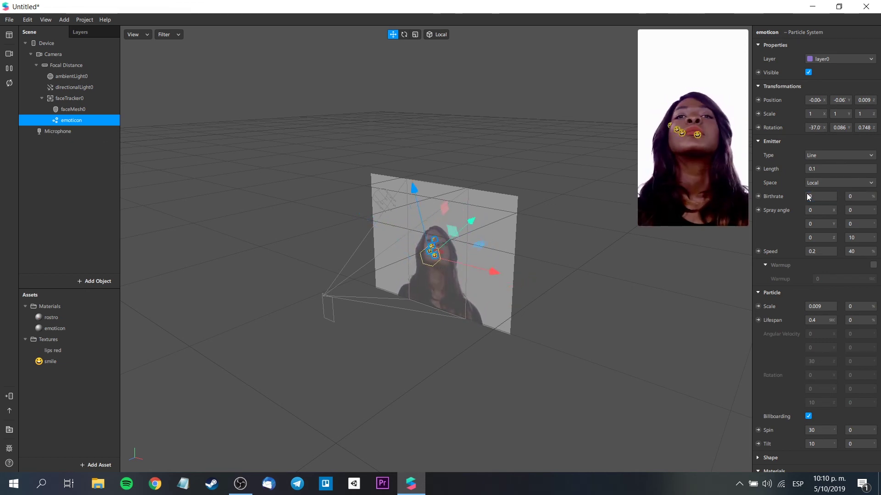
type("9")
mouse_move(549, 280)
middle_mouse_down()
mouse_move(496, 304)
mouse_move(350, 240)
middle_mouse_up()
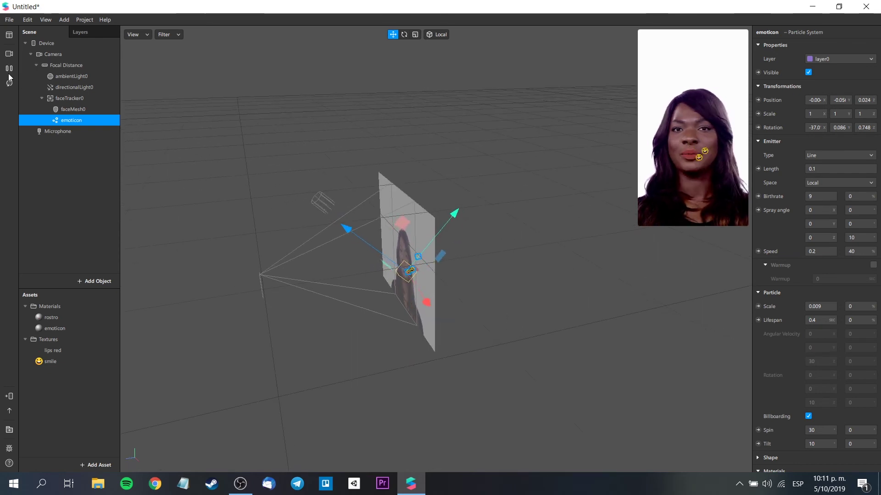
left_click(71, 100)
- Create patches for faceTracker0 and arrange them on the patch canvas
right_click(71, 100)
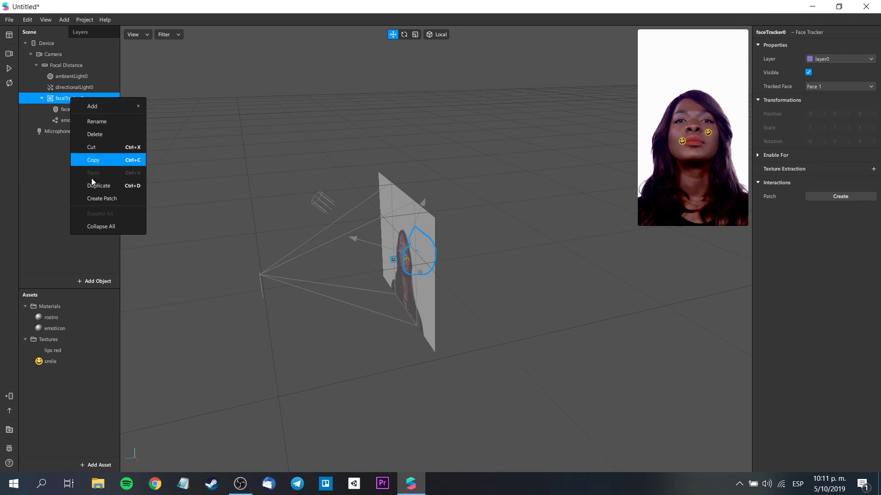
left_click(100, 198)
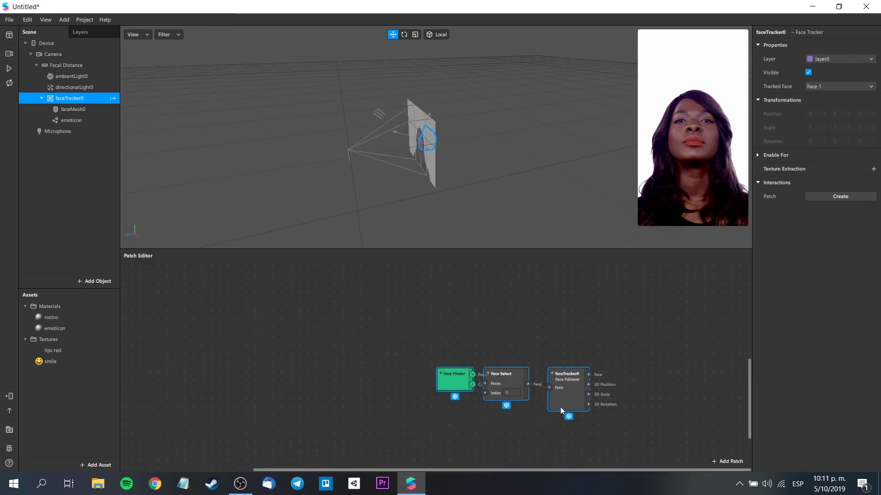
left_click_drag(533, 400, 373, 382)
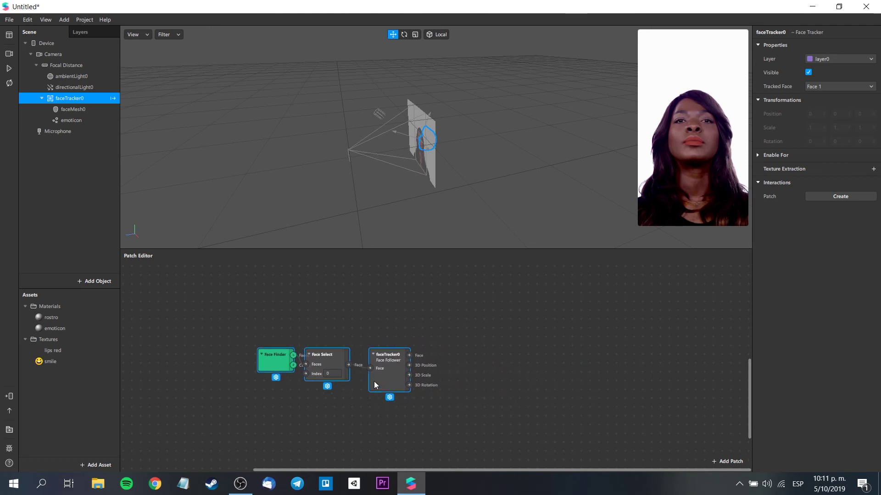
left_click(545, 337)
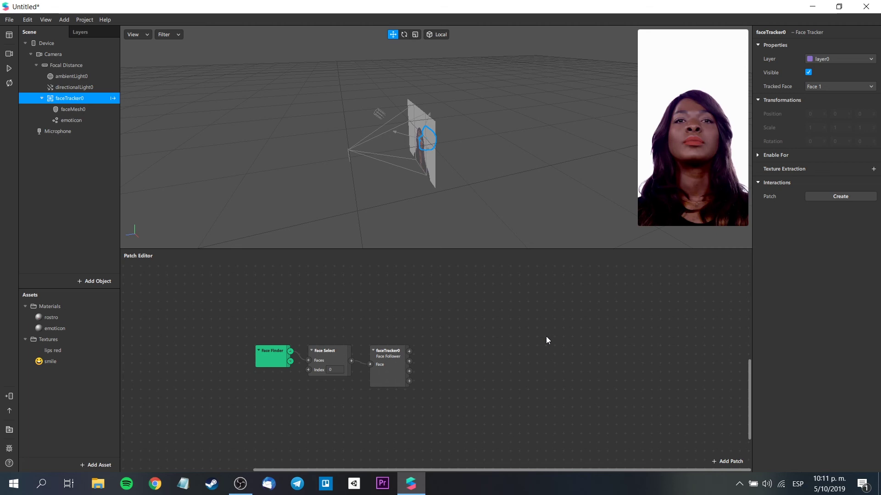
- Add a Mouth Open patch, wire it to emoticon's Visible input, and play the preview
double_click(490, 349)
type("mou")
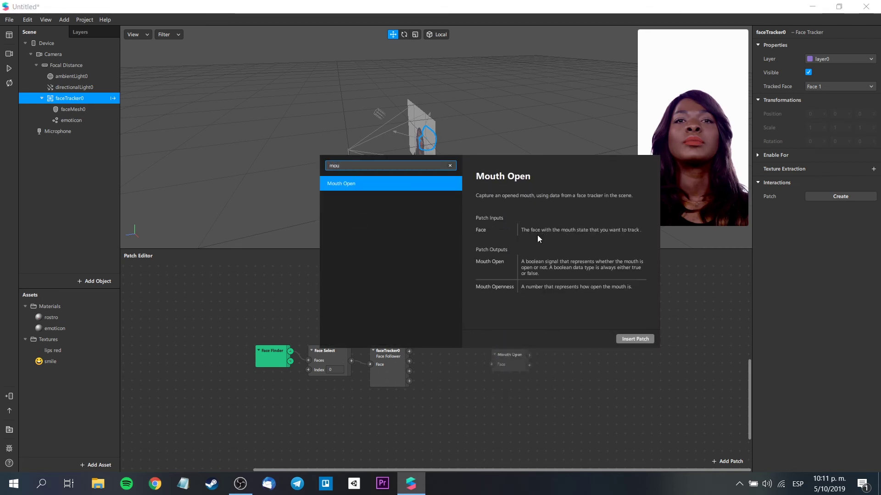
left_click(629, 339)
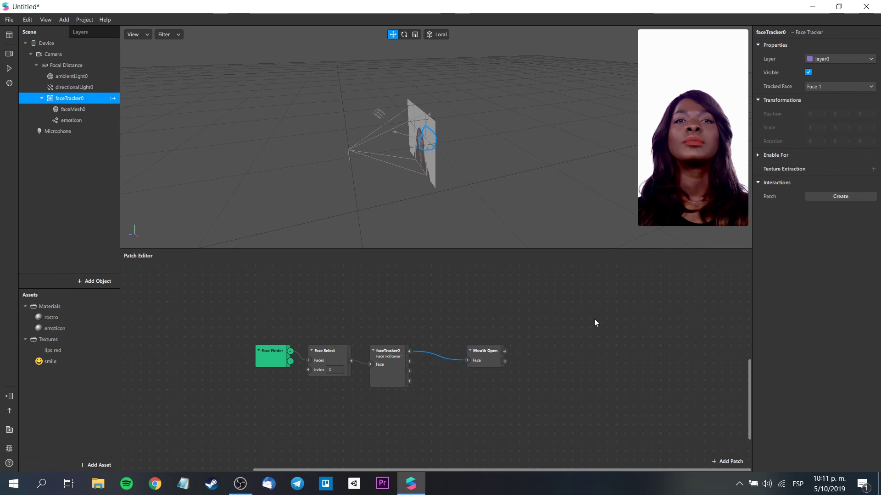
left_click(86, 117)
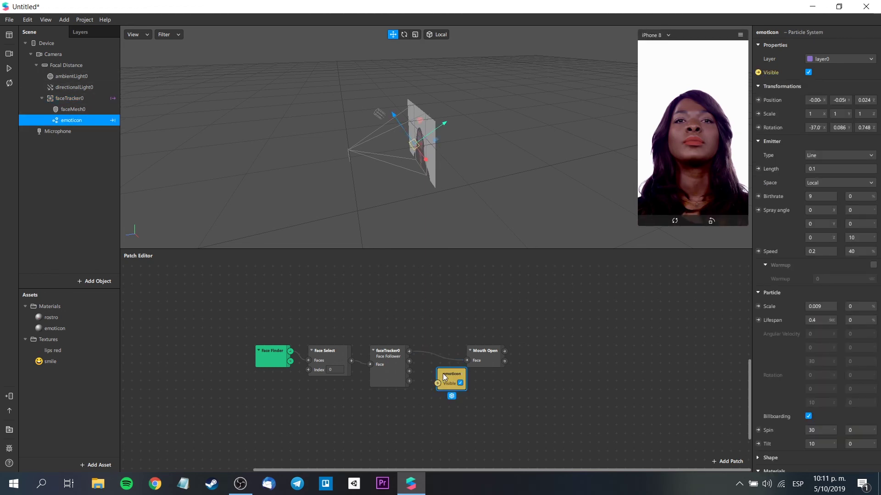
left_click_drag(443, 376, 591, 330)
left_click_drag(504, 351, 571, 334)
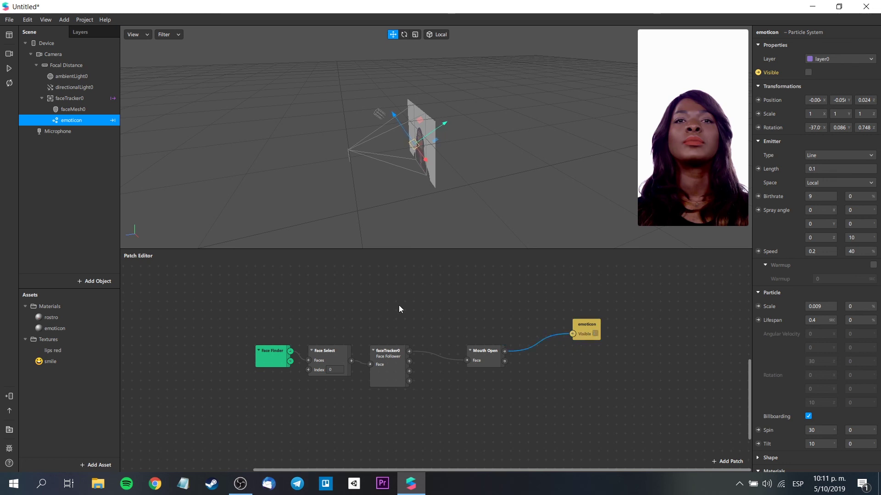
left_click(9, 70)
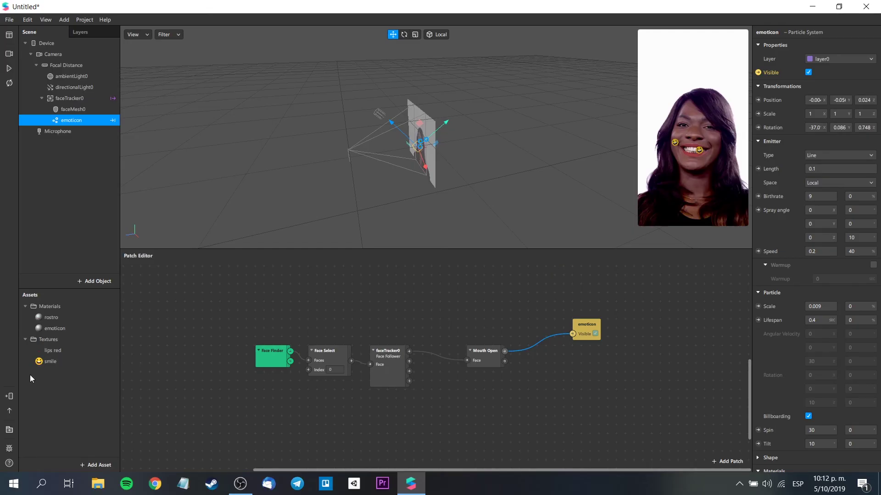
- Send the mouth-triggered smiley effect to Instagram Camera for on-device testing
left_click(10, 396)
left_click(125, 367)
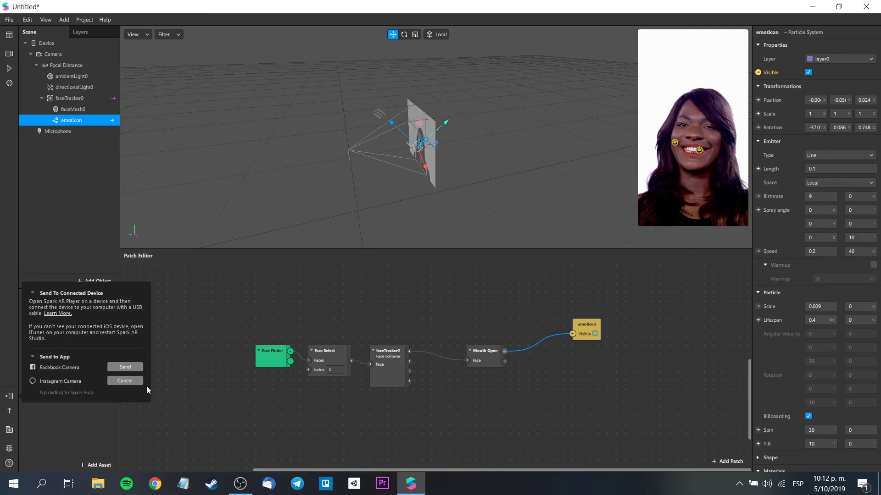